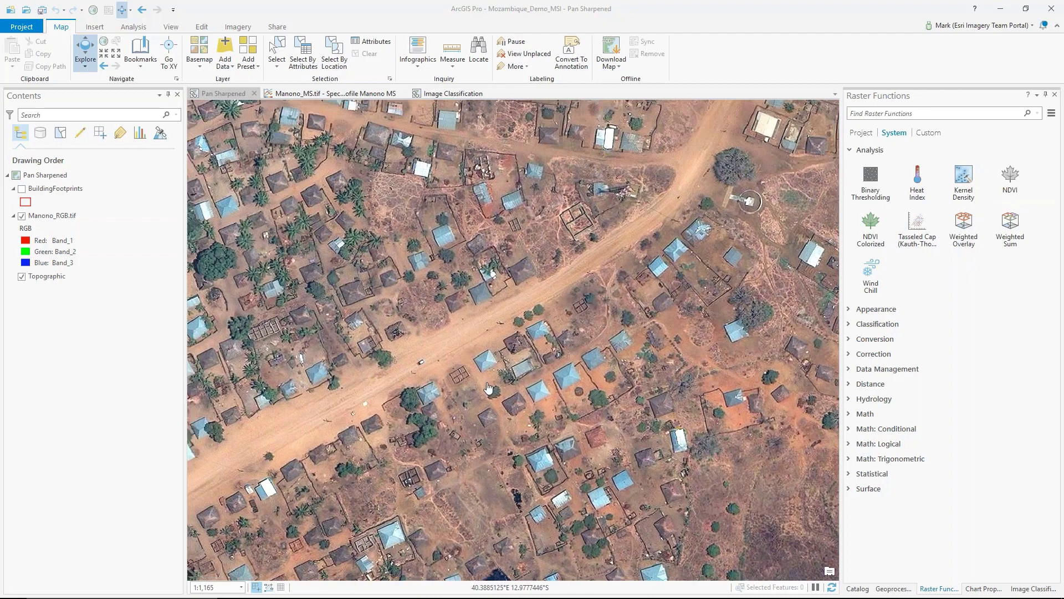
# - Zoom in and back out on the village imagery in the Pan Sharpened map
pyautogui.scroll(3, 487, 387)
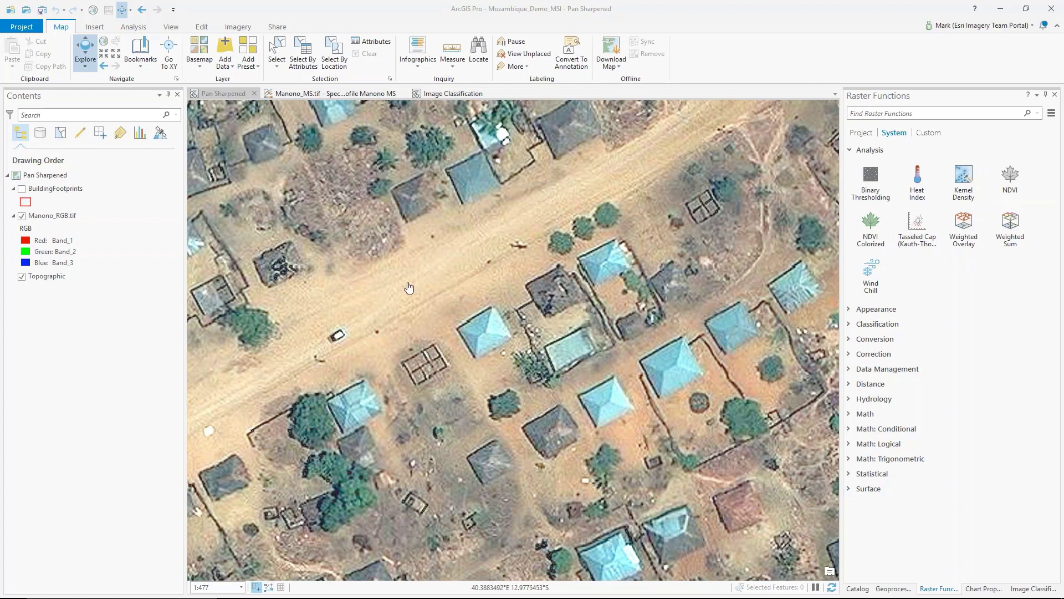
pyautogui.scroll(-2, 409, 287)
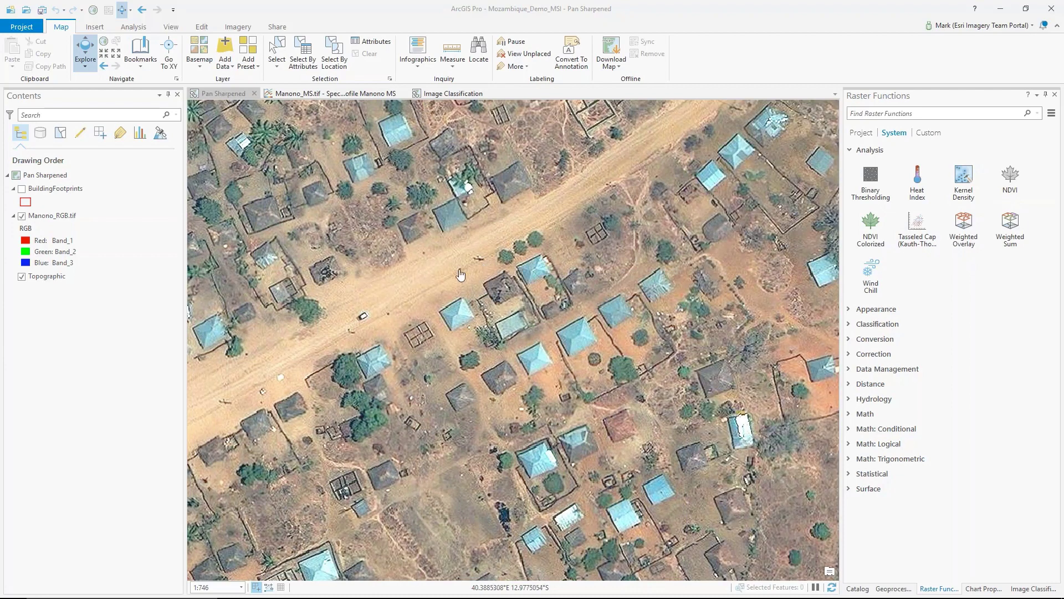
pyautogui.scroll(-2, 456, 274)
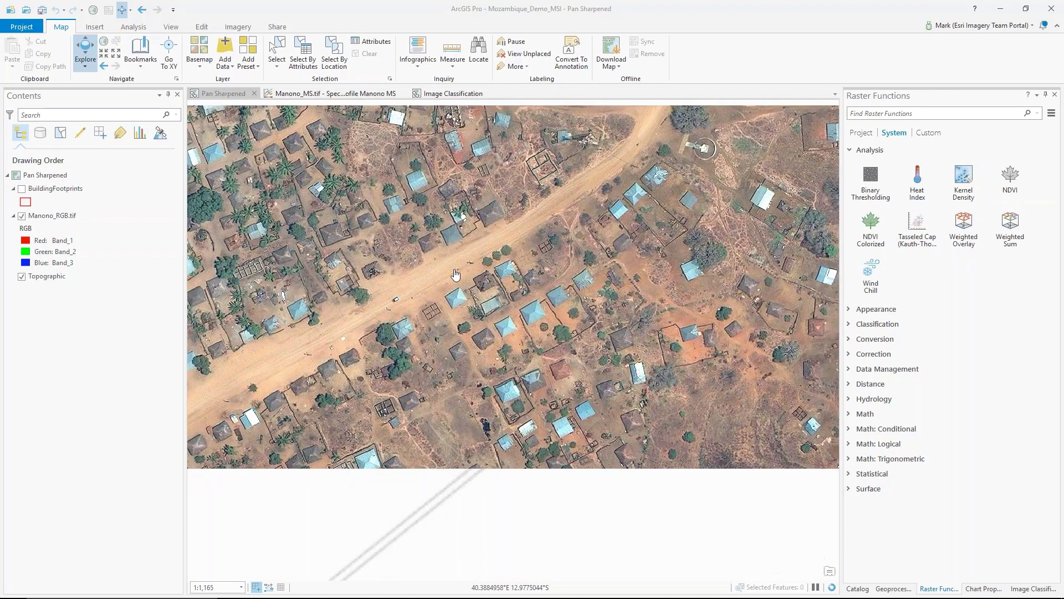
# - Auto-hide the Raster Functions pane and dock the Image Classification map beside the Pan Sharpened map
pyautogui.click(1047, 96)
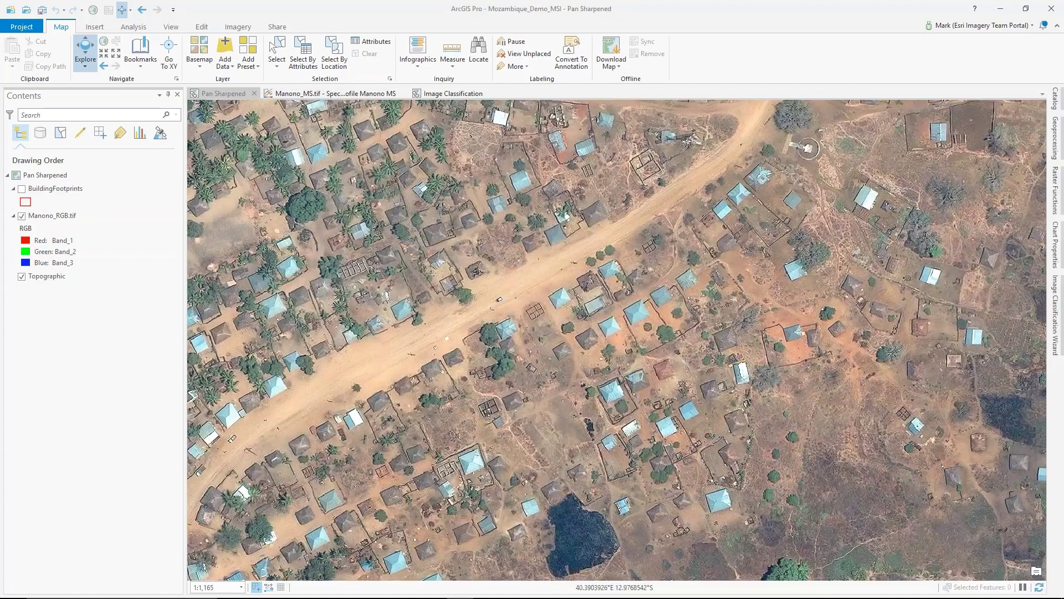
pyautogui.moveTo(453, 93); pyautogui.dragTo(639, 341)
pyautogui.click(215, 96)
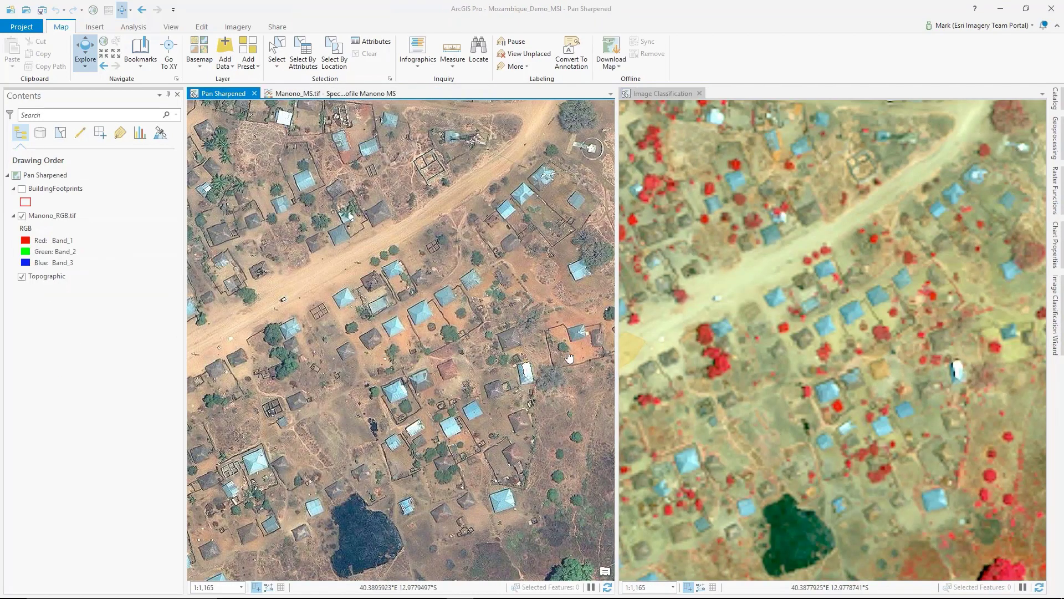
pyautogui.moveTo(617, 350); pyautogui.dragTo(601, 349)
# - Pan the linked maps together from each view to new parts of the village
pyautogui.click(716, 296)
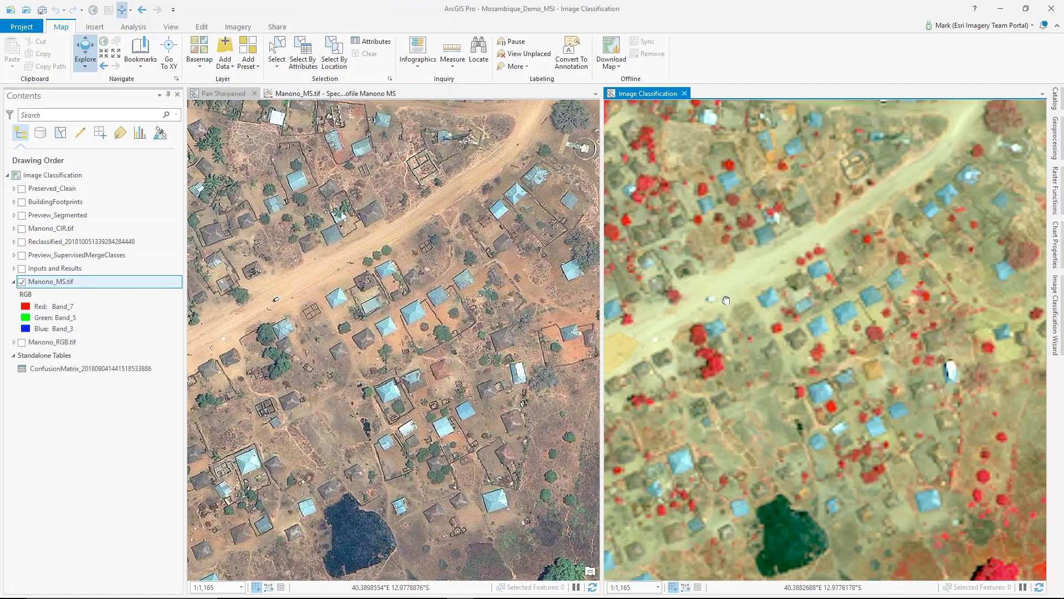
pyautogui.moveTo(717, 296); pyautogui.dragTo(747, 331)
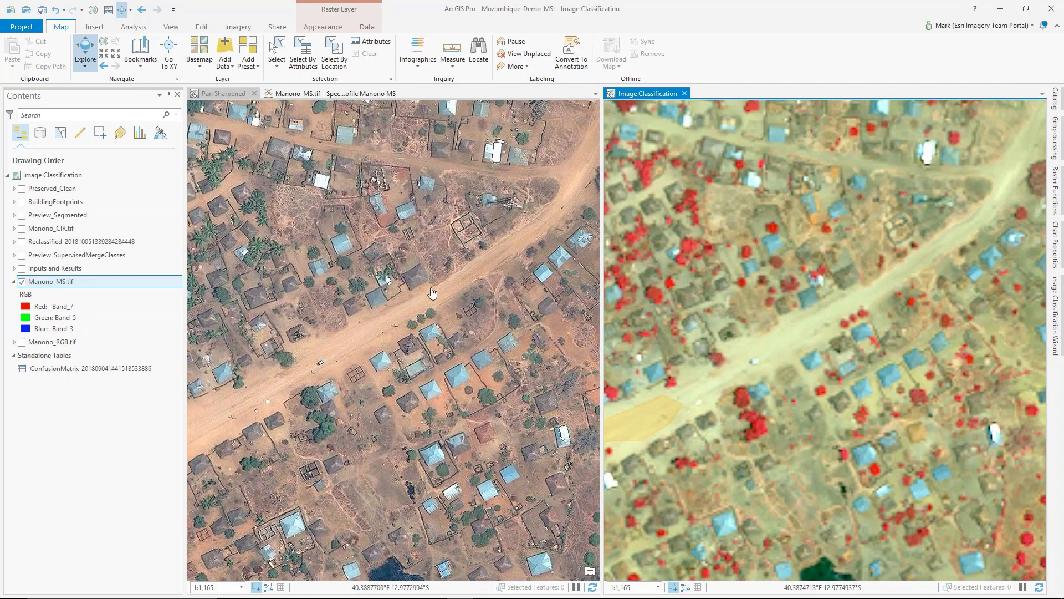
pyautogui.click(421, 245)
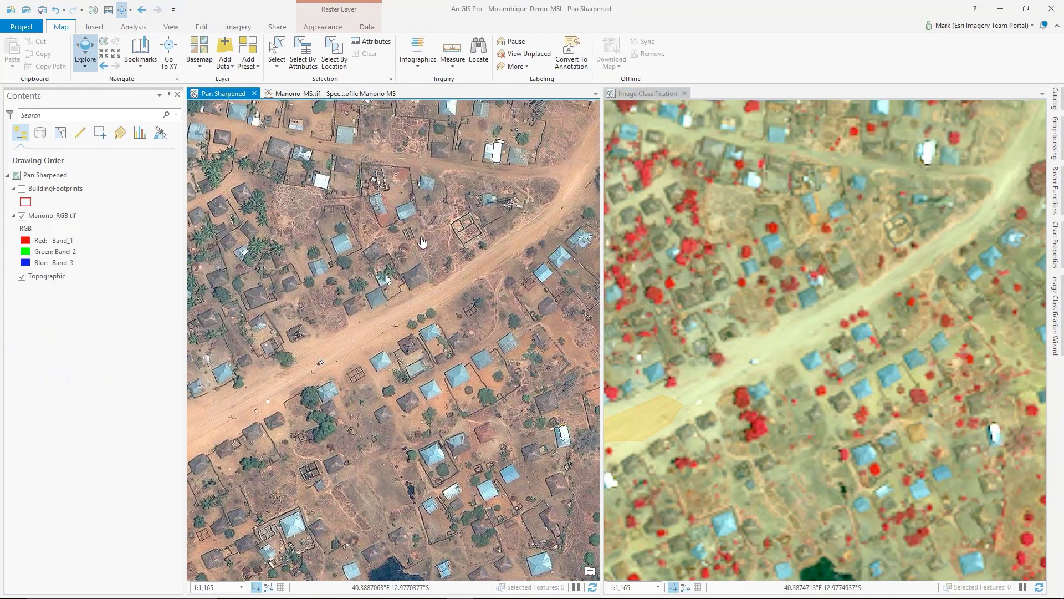
pyautogui.moveTo(421, 245); pyautogui.dragTo(452, 323)
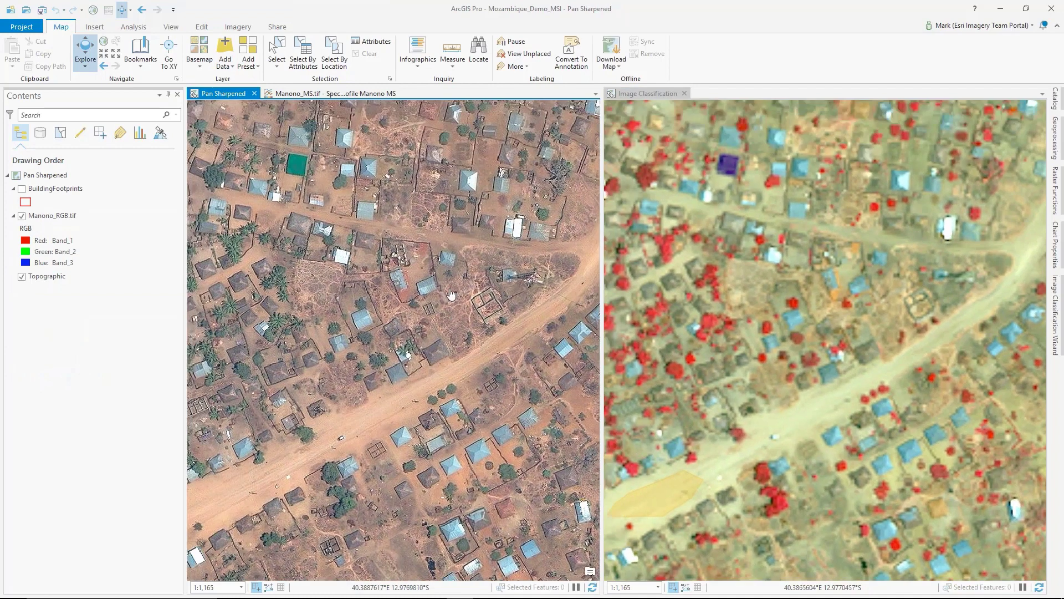
pyautogui.click(751, 274)
pyautogui.moveTo(751, 273); pyautogui.dragTo(838, 323)
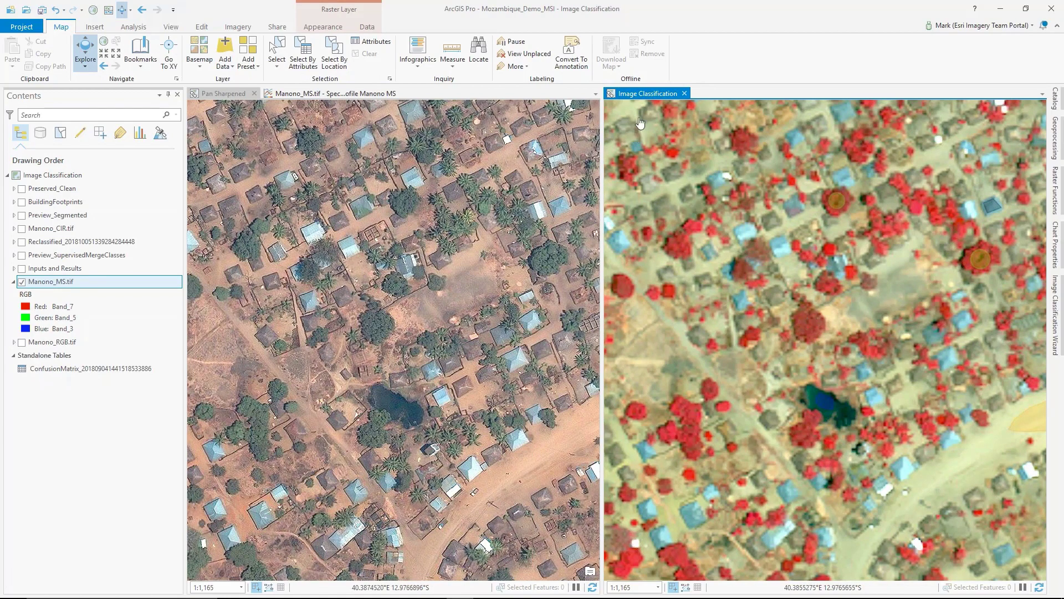
# - Return the Image Classification map to a single full view and show the Raster Layer Appearance settings
pyautogui.moveTo(638, 93); pyautogui.dragTo(396, 344)
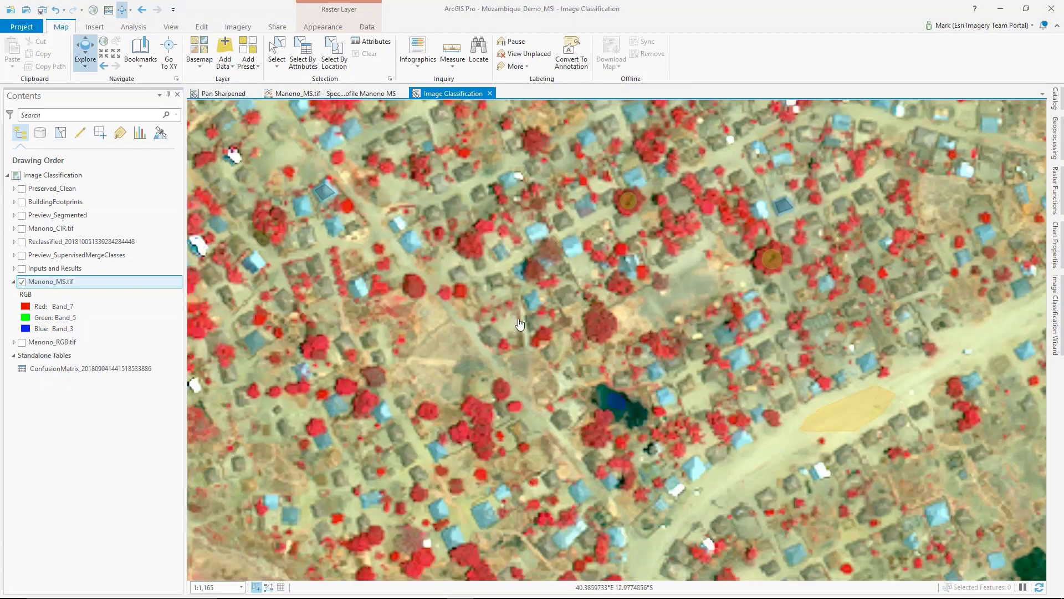
pyautogui.moveTo(550, 318); pyautogui.dragTo(460, 435)
pyautogui.click(321, 28)
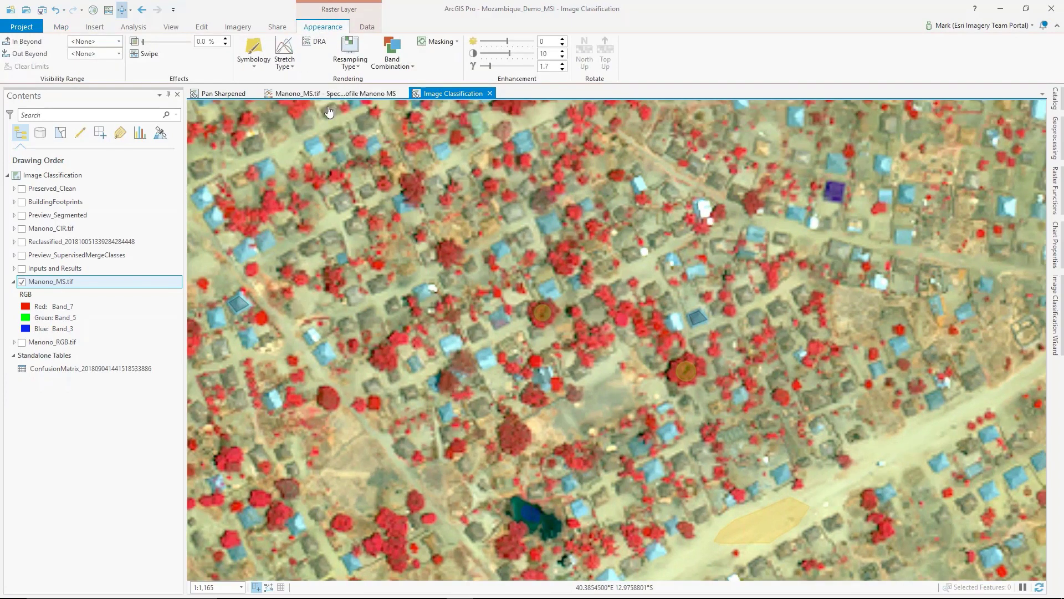
pyautogui.moveTo(581, 259); pyautogui.dragTo(529, 345)
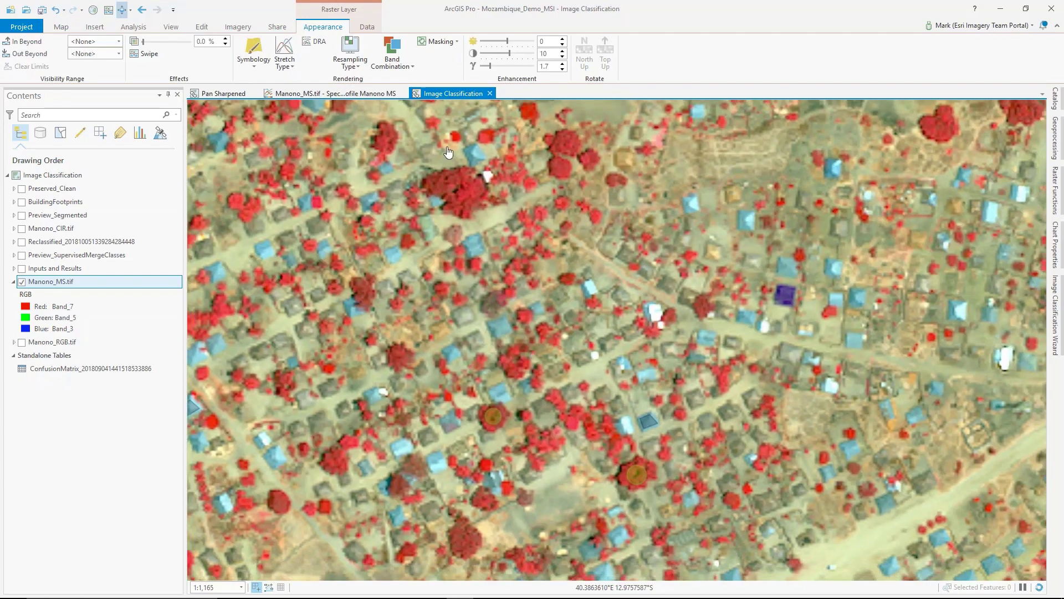
# - Try the Landcover 2, Mining Operations and Band_5/Band_2/Band_8 band combinations on Manono_MS.tif
pyautogui.click(407, 69)
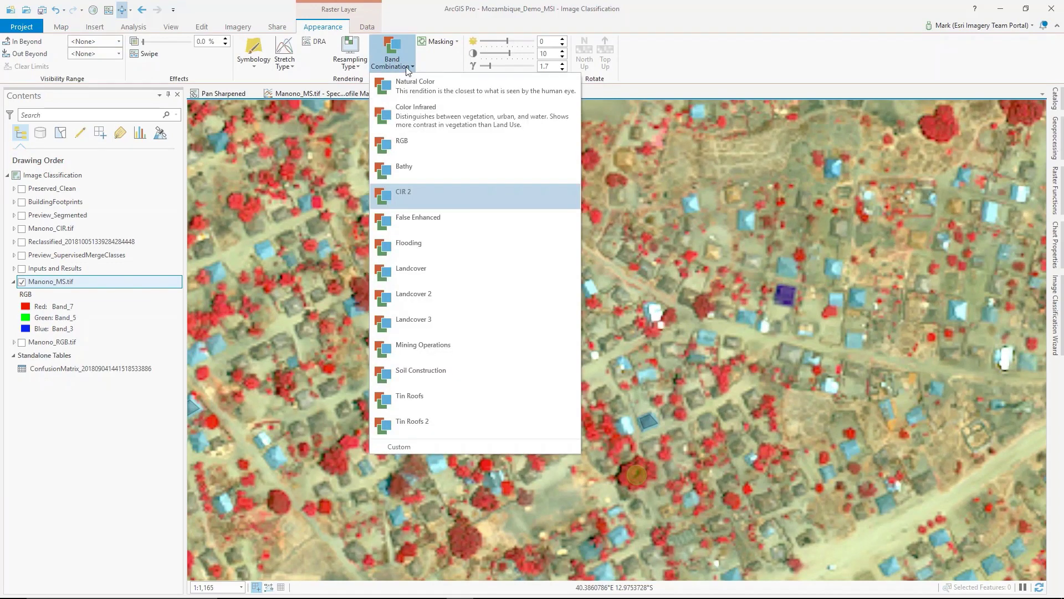
pyautogui.click(401, 293)
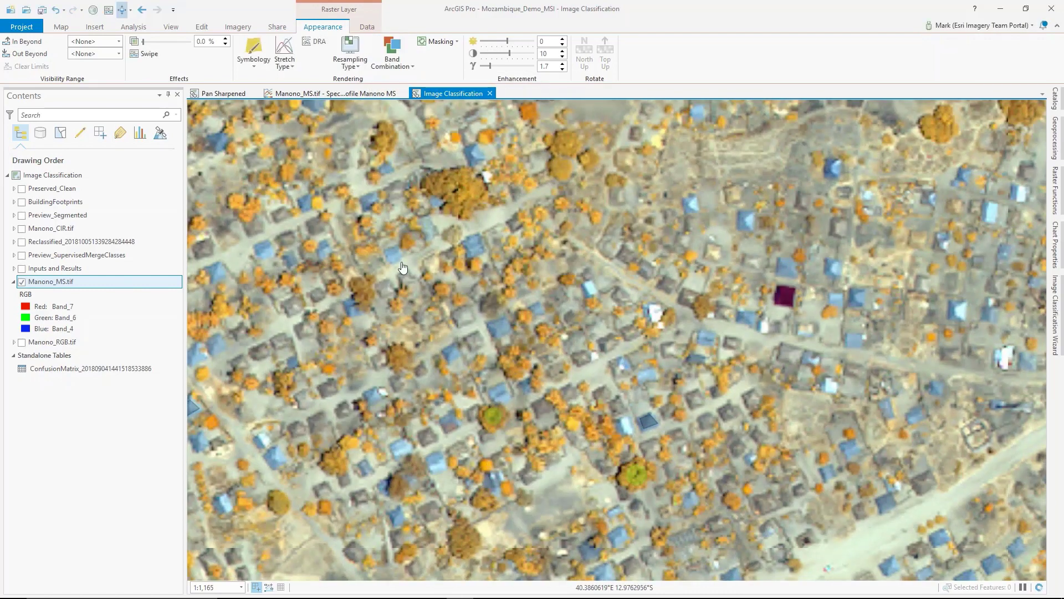
pyautogui.click(402, 65)
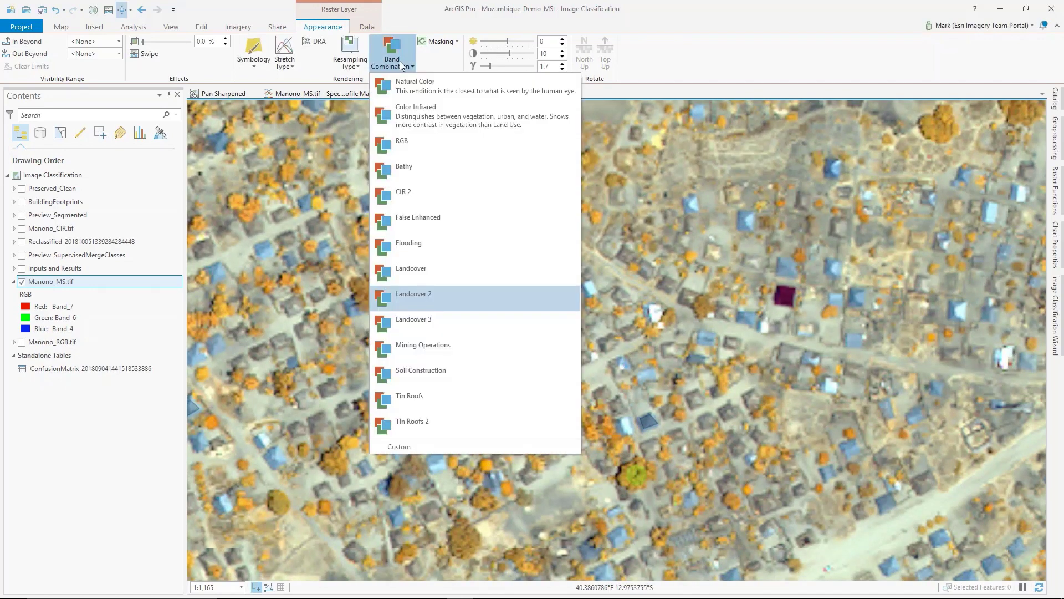
pyautogui.click(408, 346)
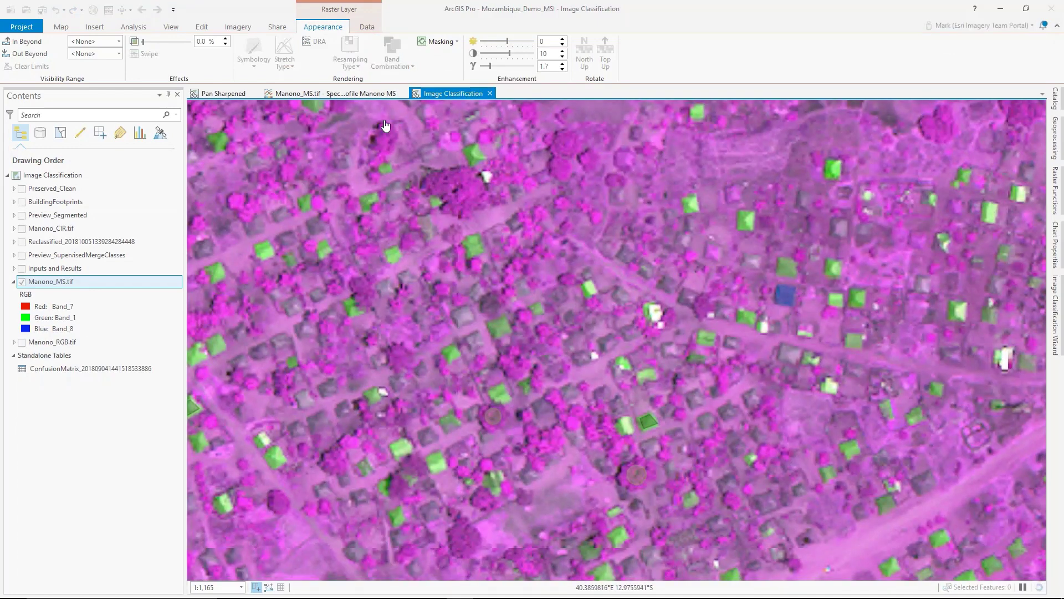
pyautogui.click(387, 65)
pyautogui.click(417, 425)
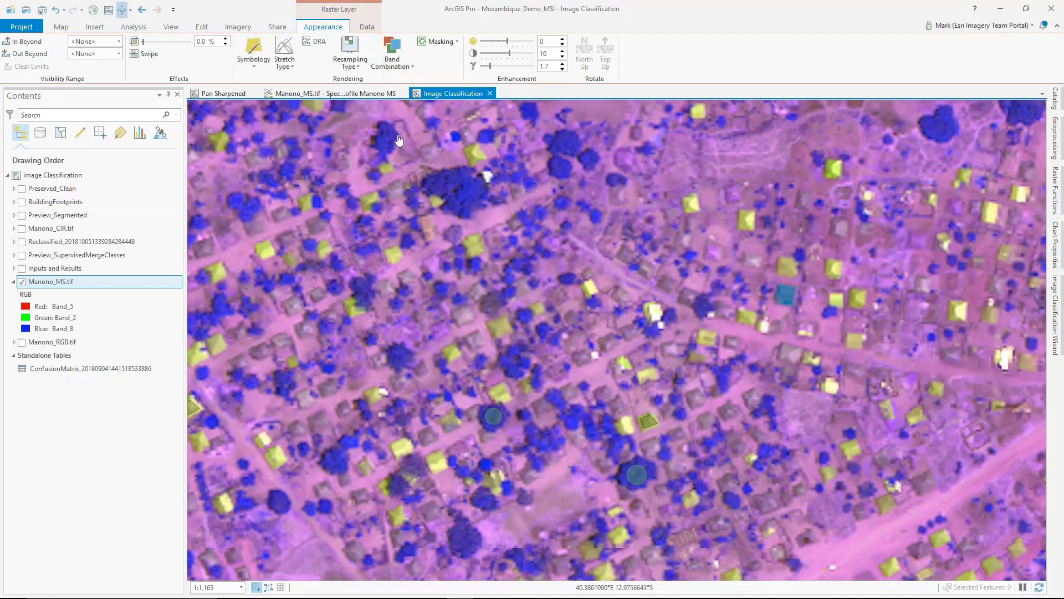
# - Settle on the Mining Operations combination (Band_7, Band_1, Band_8) and pan around the village
pyautogui.click(390, 66)
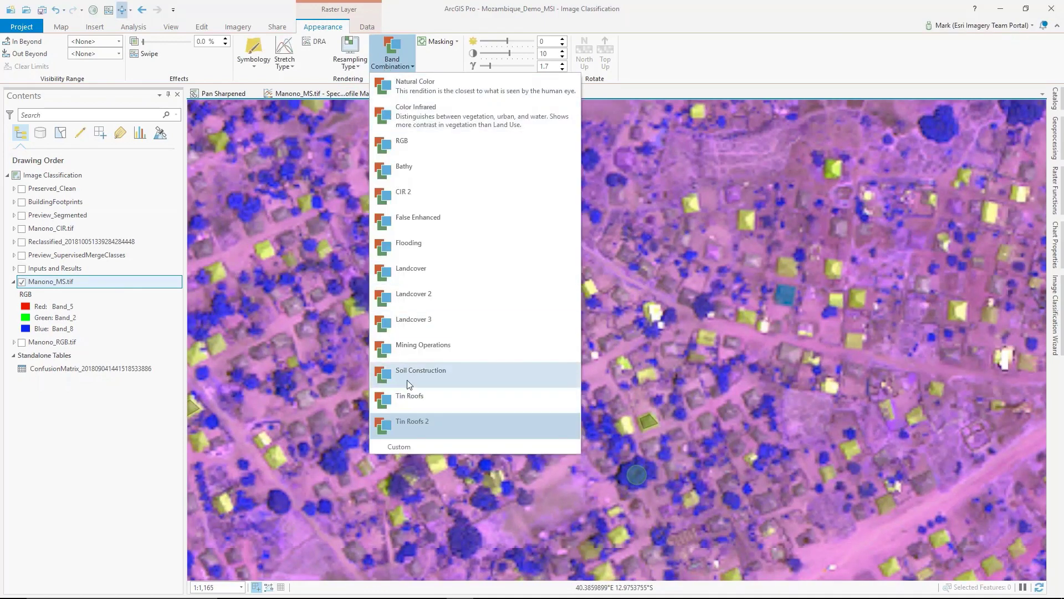
pyautogui.click(411, 342)
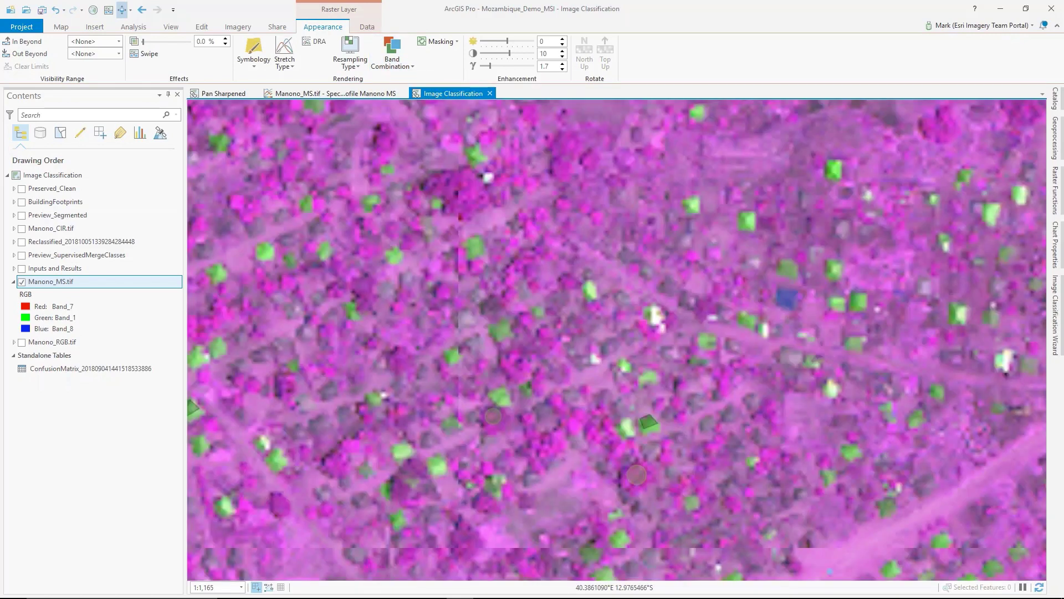
pyautogui.moveTo(525, 404); pyautogui.dragTo(559, 279)
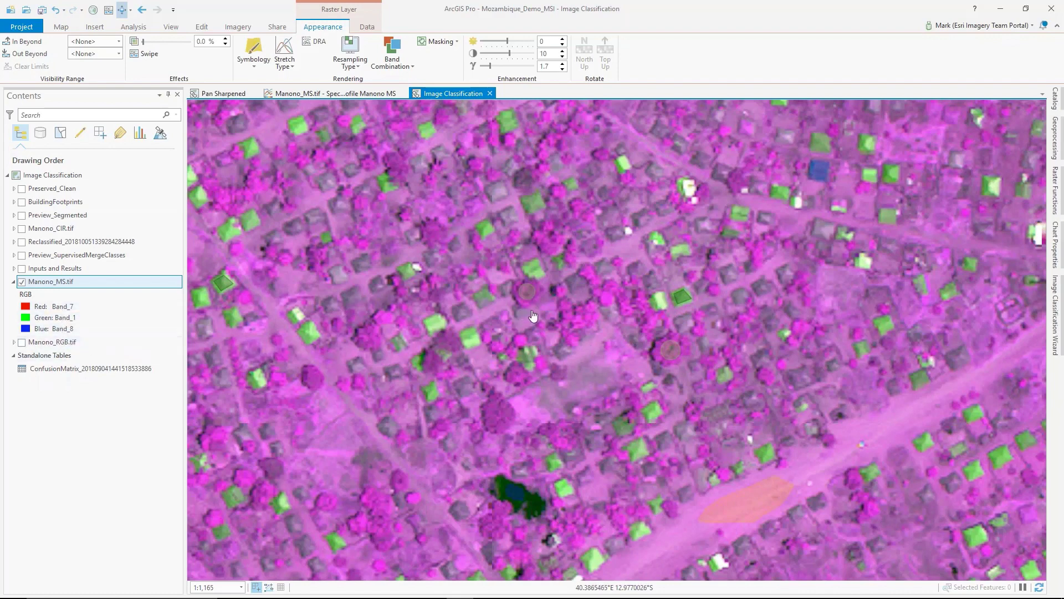
pyautogui.moveTo(566, 343); pyautogui.dragTo(513, 327)
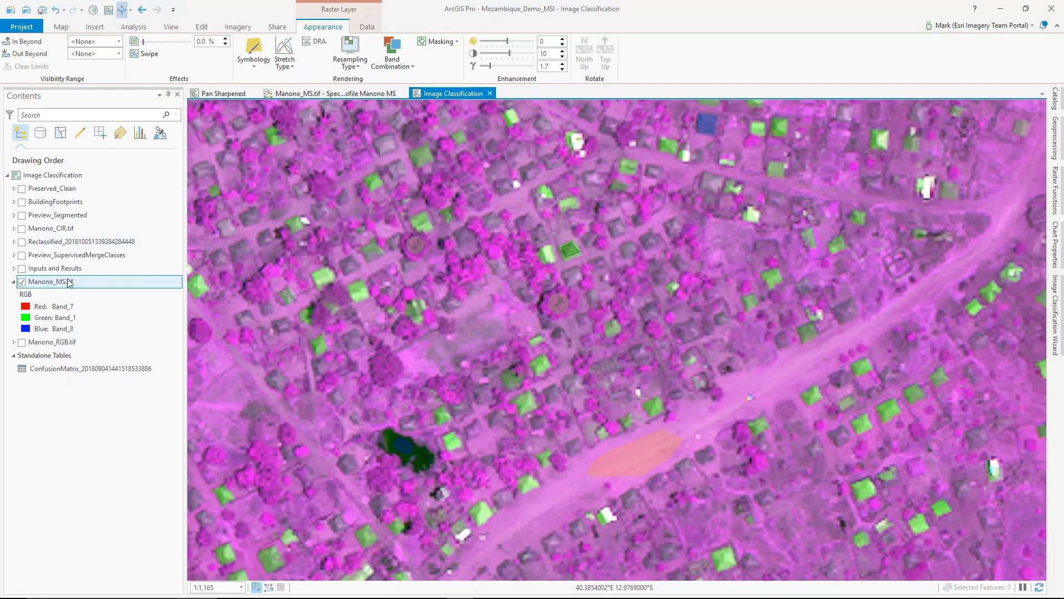
# - Zoom Manono_MS.tif to source resolution, zoom in to about 1:1,849, and pan slightly left
pyautogui.rightClick(69, 281)
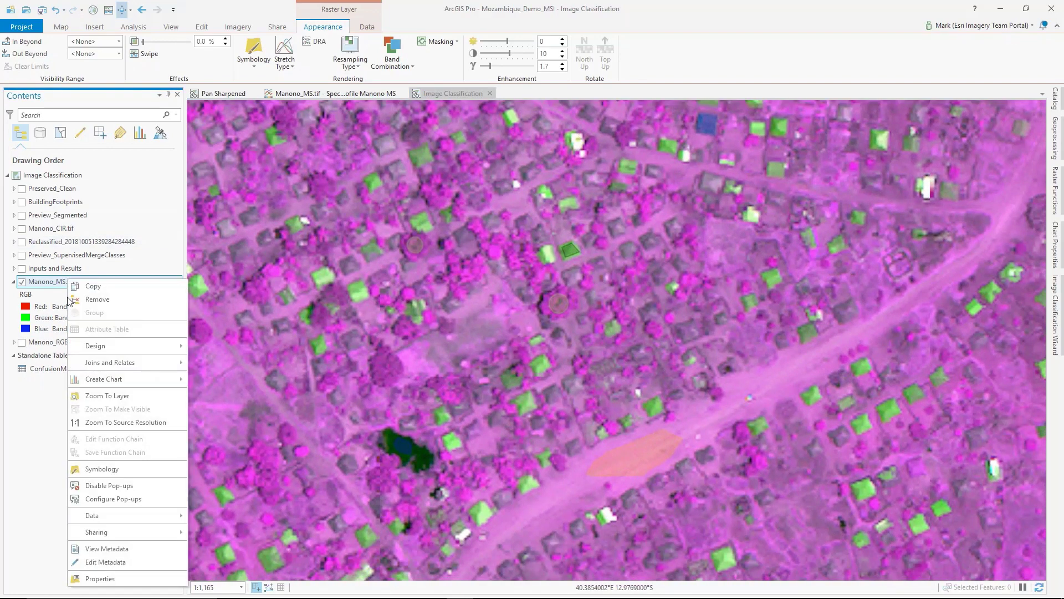
pyautogui.click(103, 422)
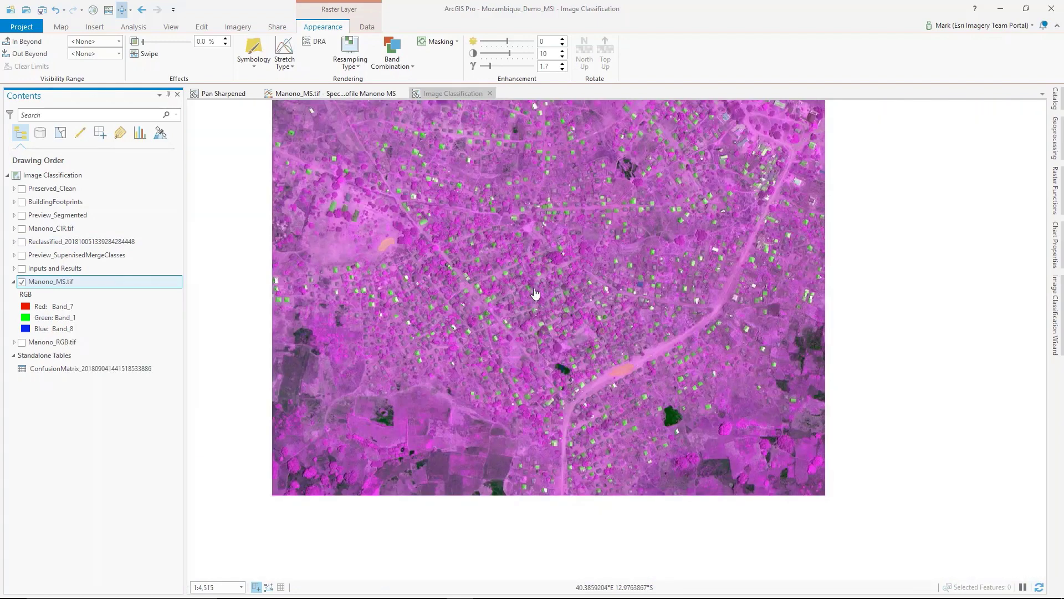
pyautogui.scroll(3, 534, 294)
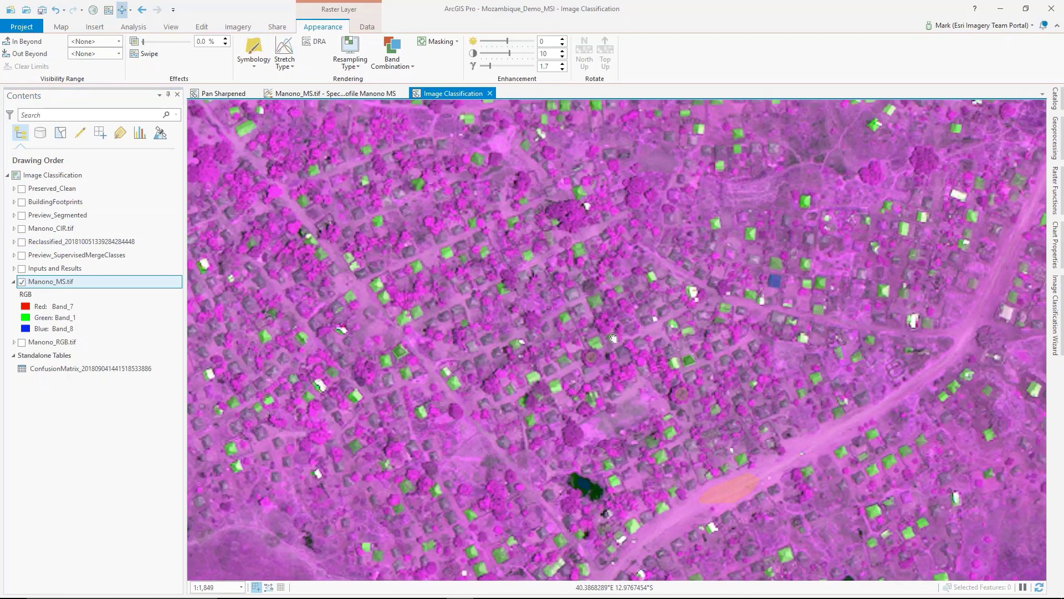
pyautogui.moveTo(613, 337); pyautogui.dragTo(586, 339)
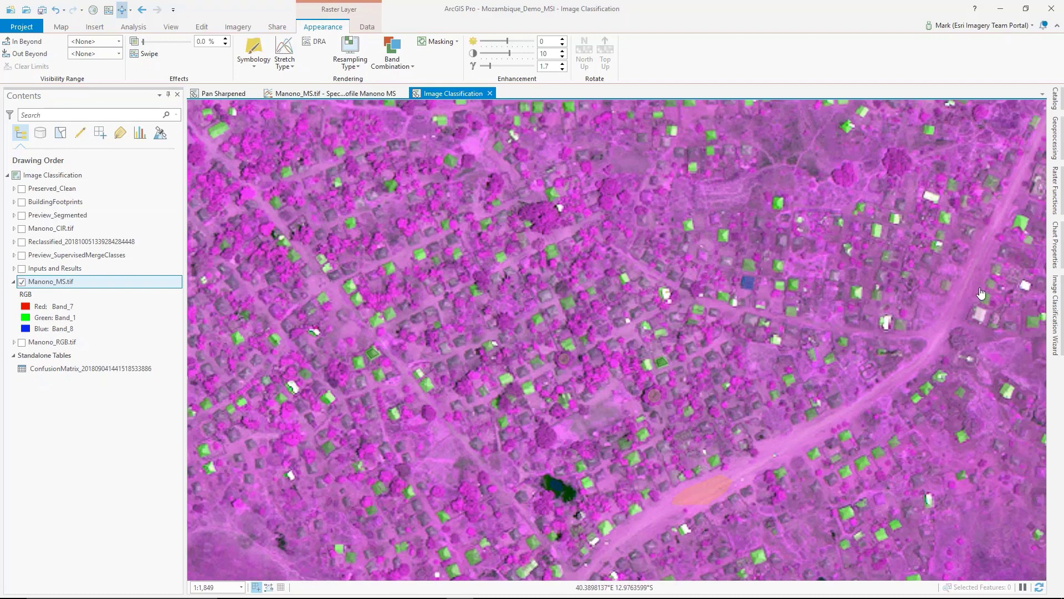
# - Launch the Image Classification Wizard from Imagery, keeping Supervised, object-based classification
pyautogui.click(228, 31)
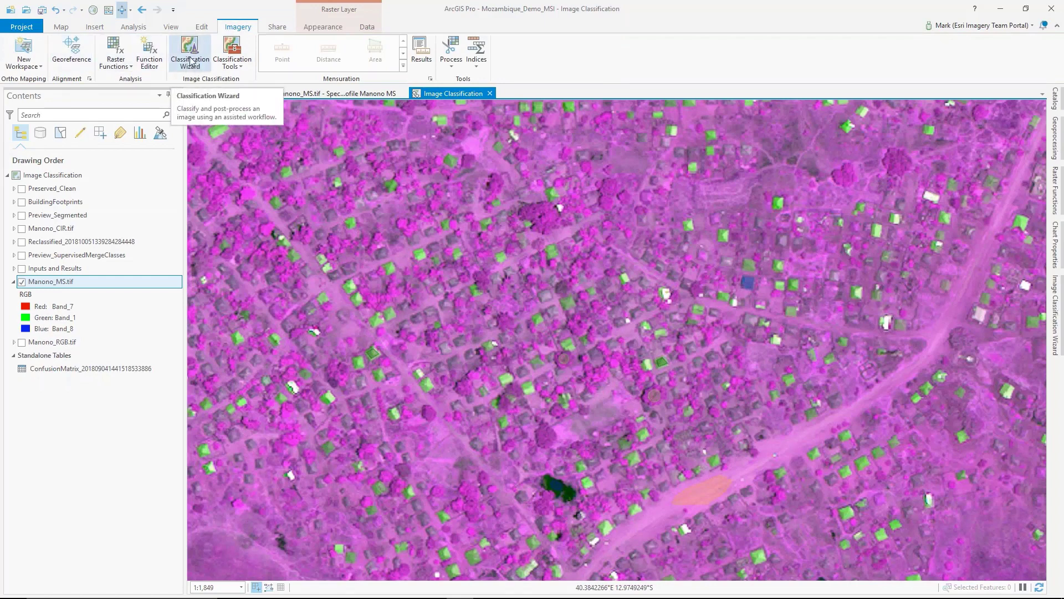
pyautogui.click(1055, 97)
pyautogui.click(1040, 96)
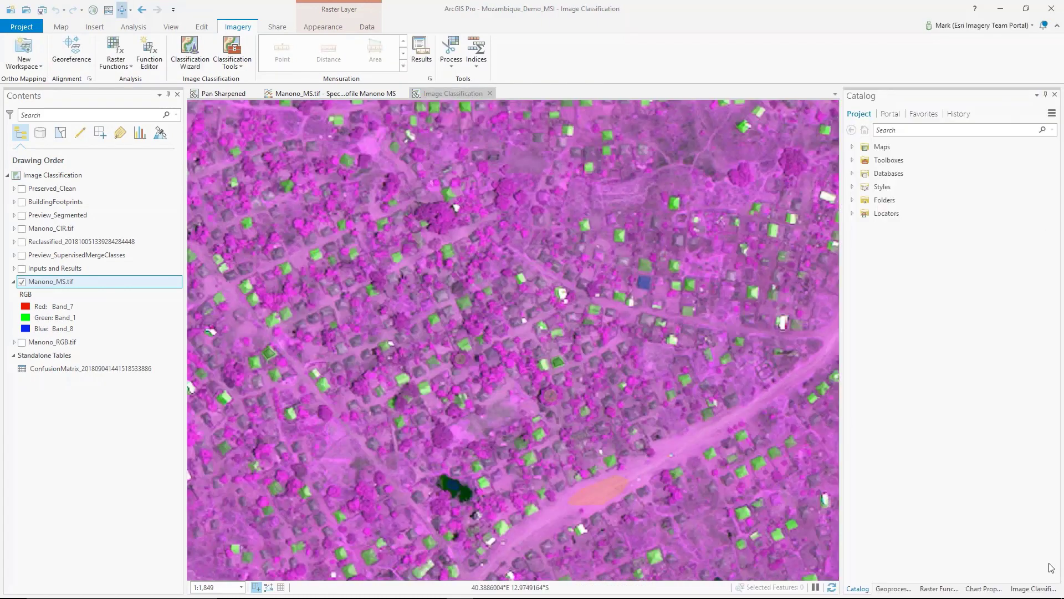
pyautogui.click(1033, 588)
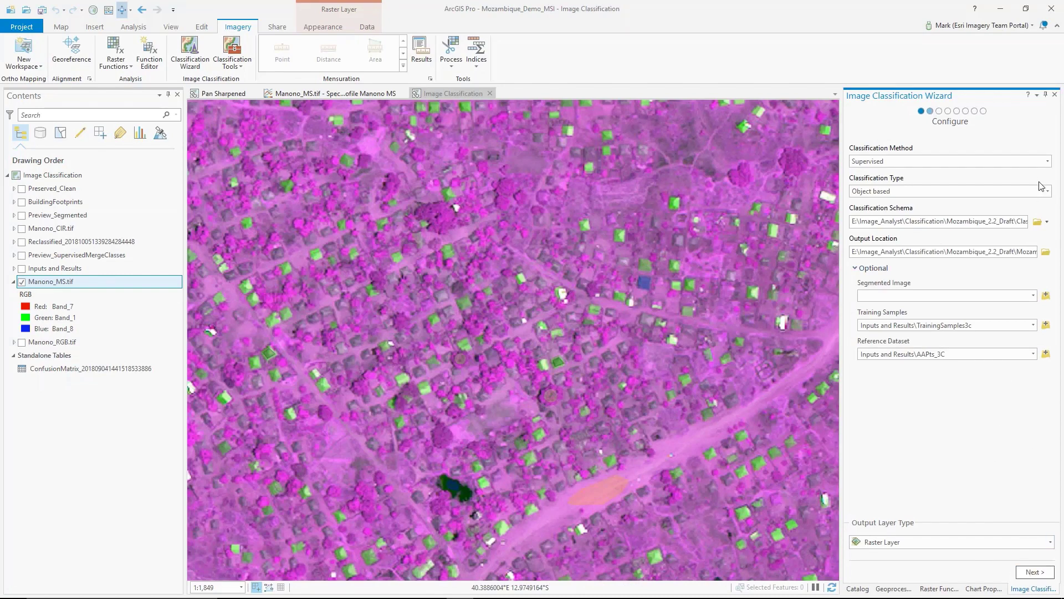
pyautogui.click(1047, 161)
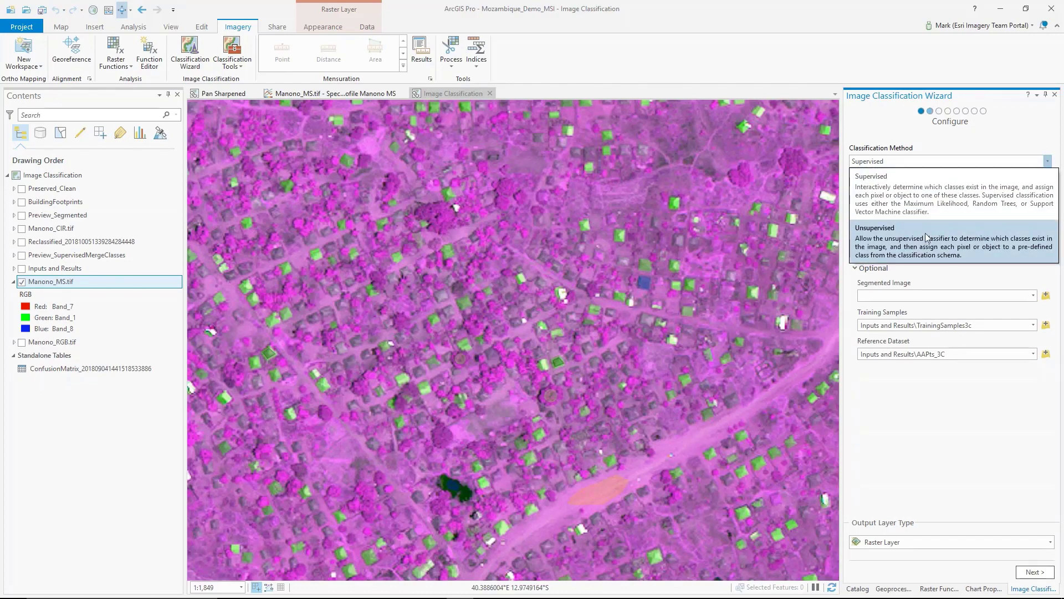
pyautogui.click(1046, 162)
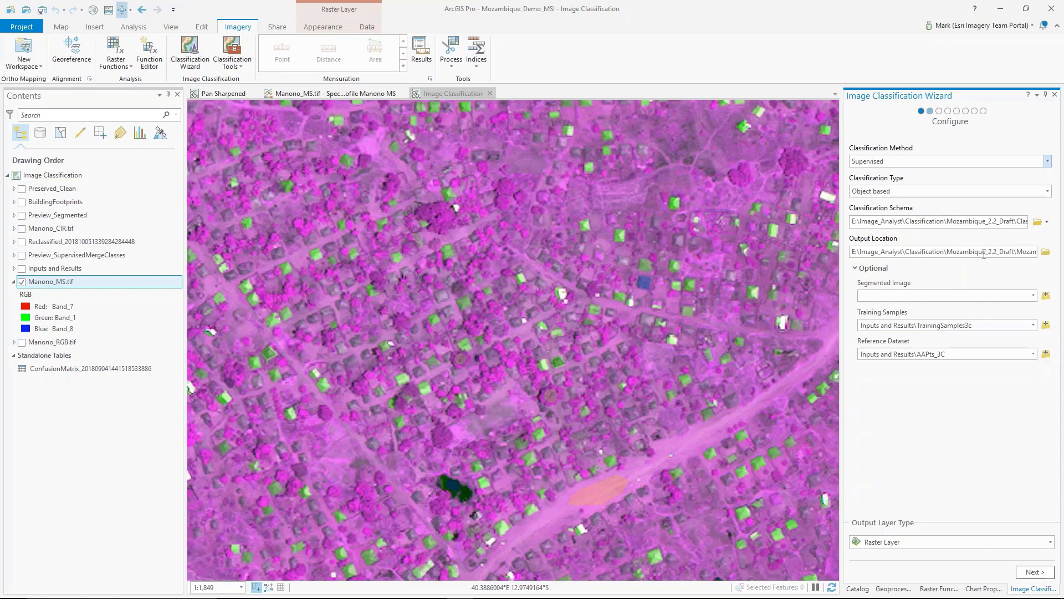
# - Advance to Segmentation, zoom in, and display the Preview_Segmented layer (spectral 15.50, spatial 15, minimum size 20)
pyautogui.click(1034, 572)
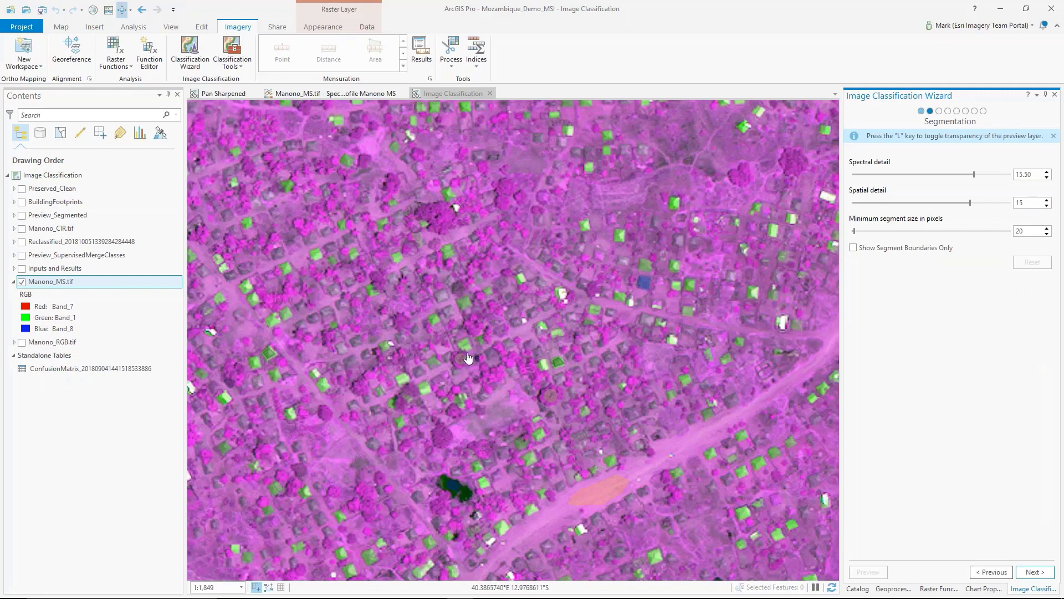
pyautogui.scroll(2, 468, 359)
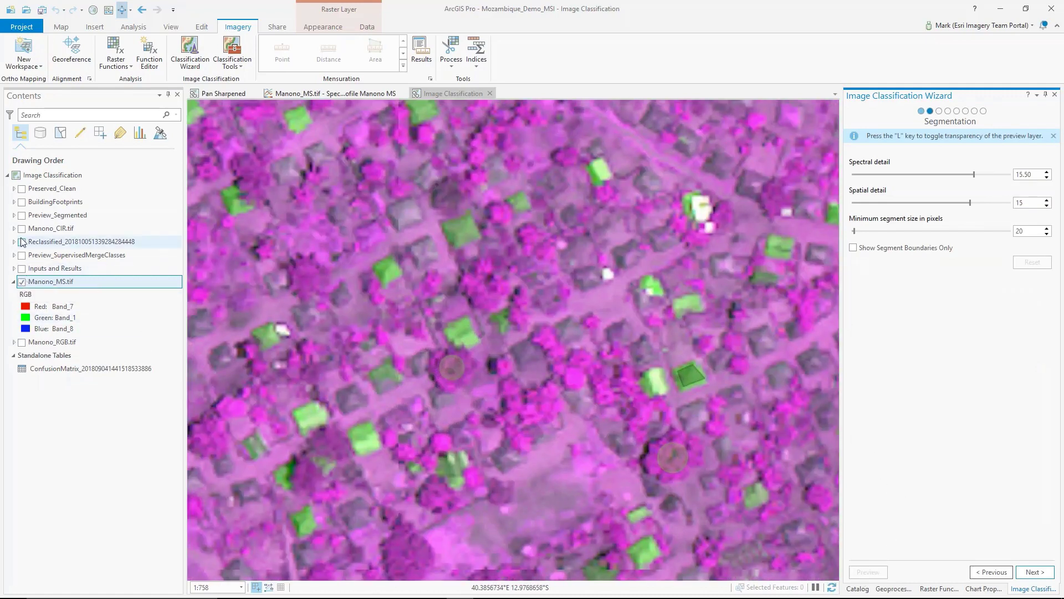
pyautogui.click(23, 215)
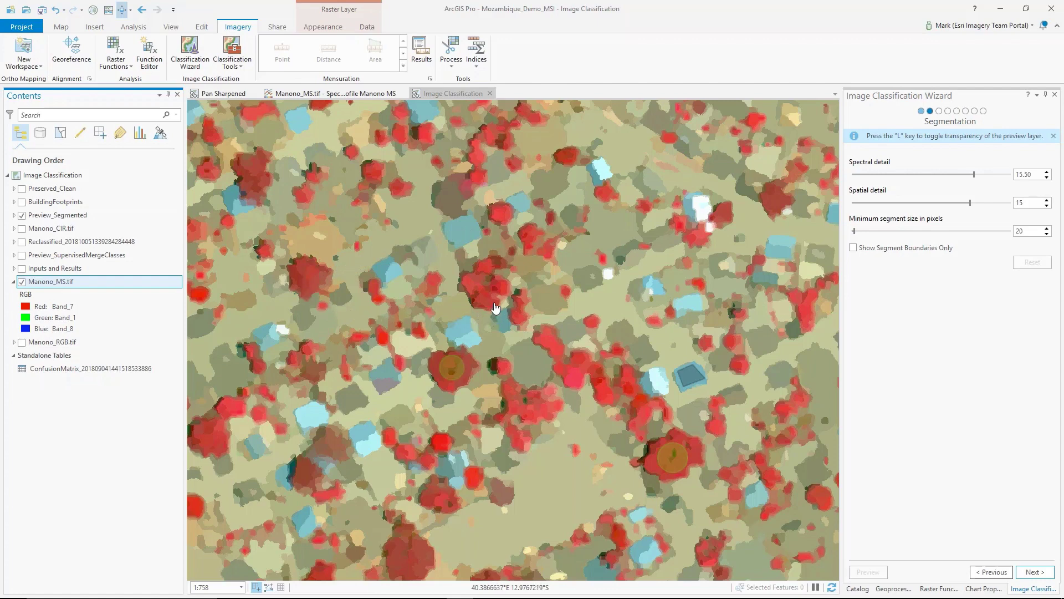
# - Add three Vegetation training samples using the segment picker, rectangle and circle tools
pyautogui.click(1025, 576)
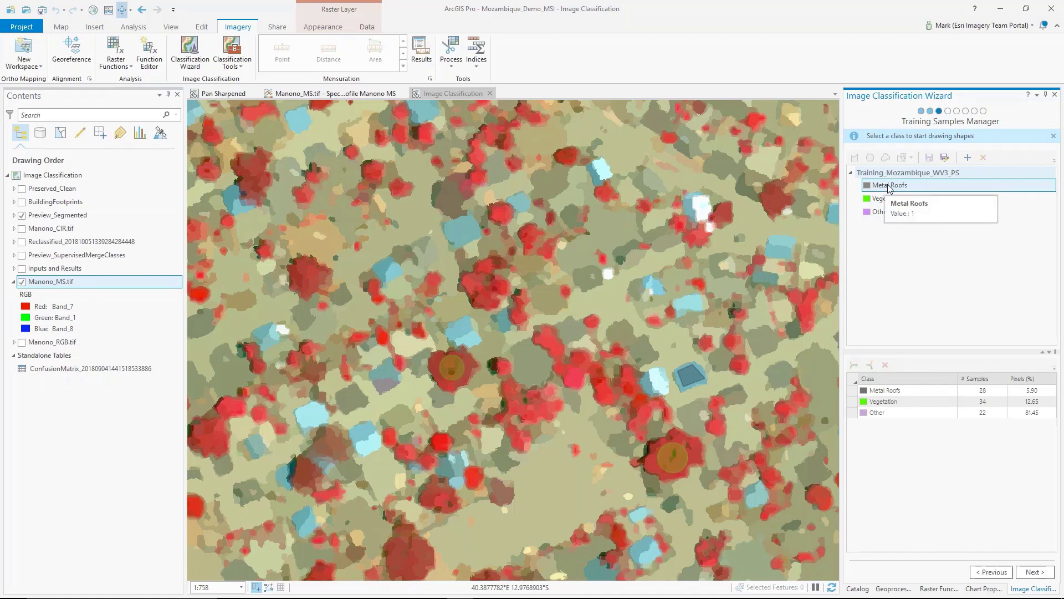
pyautogui.click(887, 198)
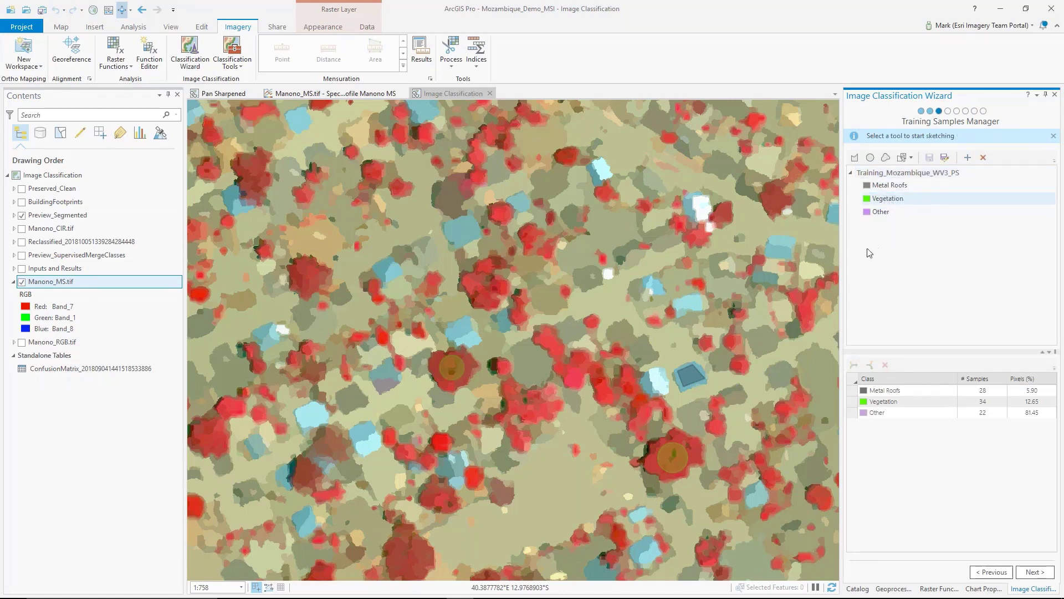
pyautogui.click(900, 158)
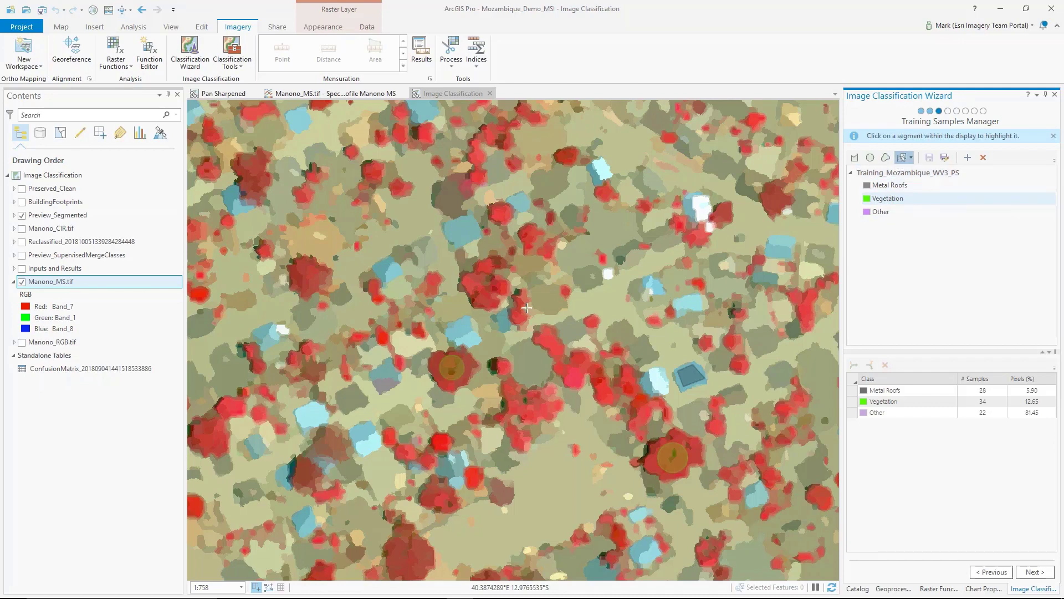
pyautogui.click(549, 339)
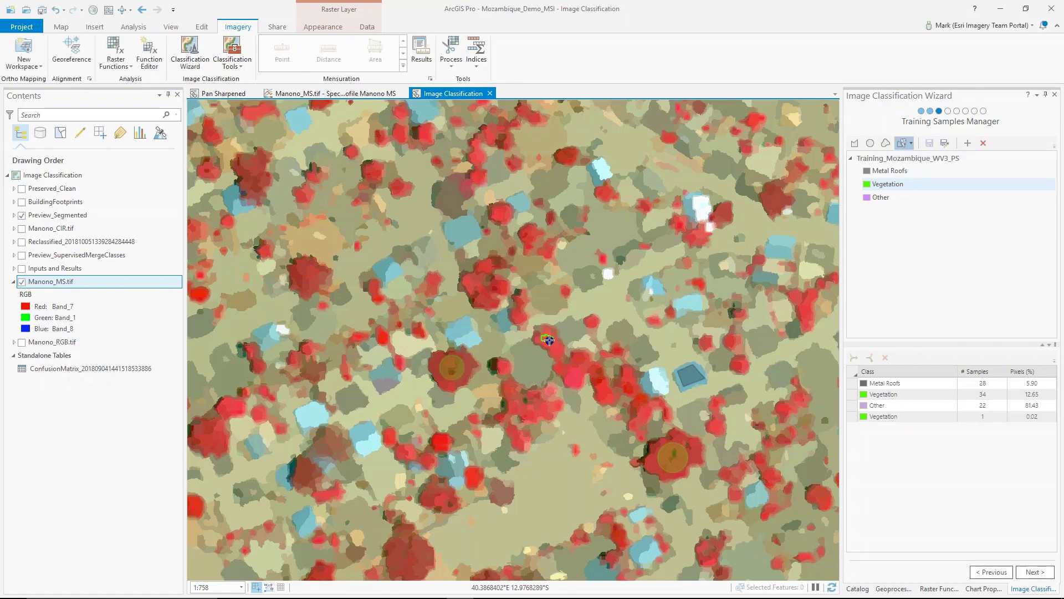
pyautogui.click(855, 143)
pyautogui.moveTo(309, 266)
pyautogui.mouseDown()
pyautogui.moveTo(303, 284)
pyautogui.moveTo(297, 270)
pyautogui.moveTo(299, 291)
pyautogui.mouseUp()
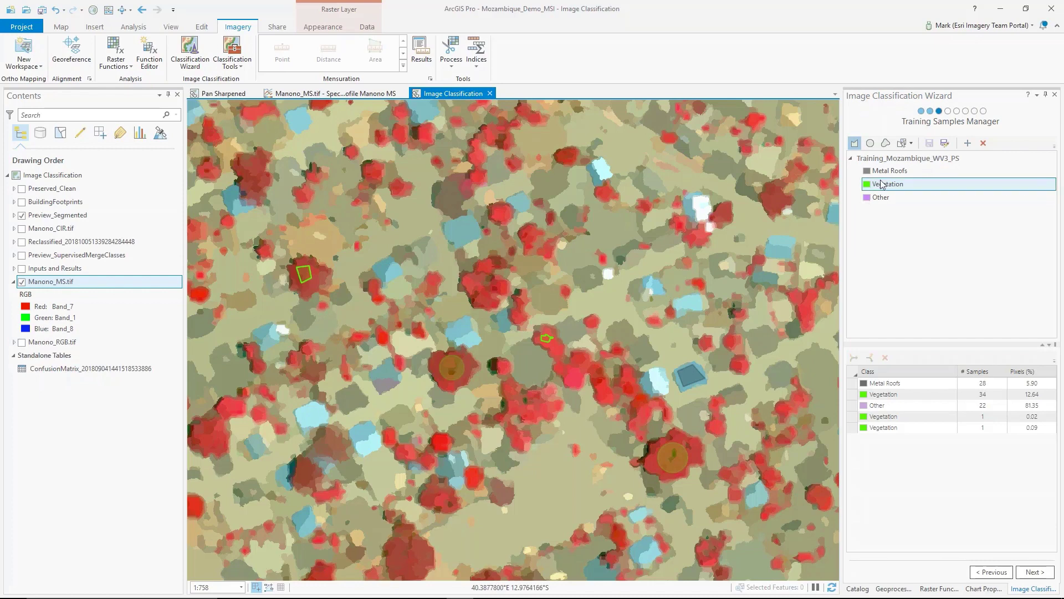
pyautogui.click(871, 143)
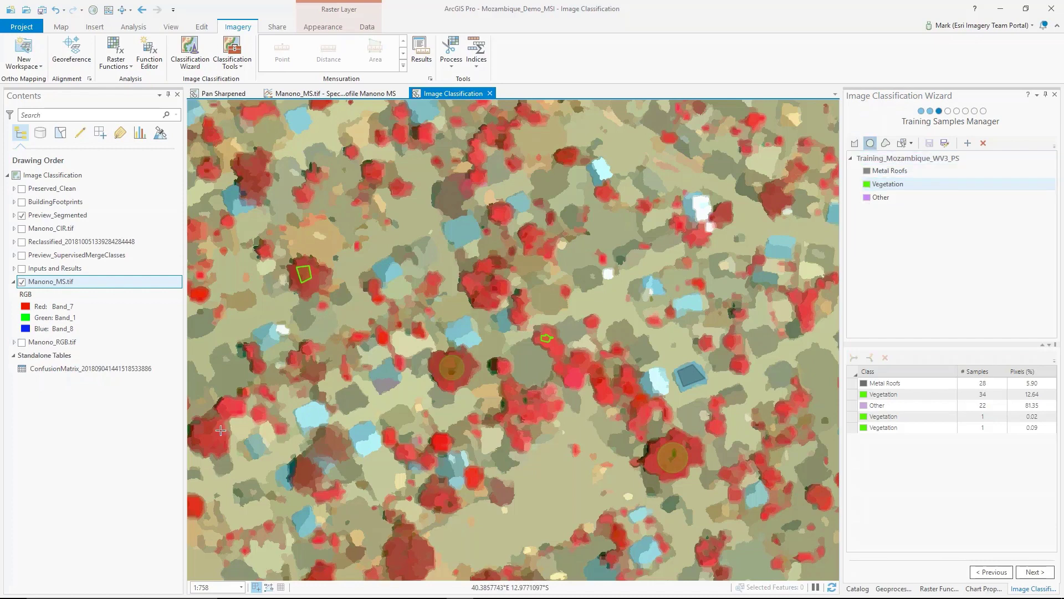
pyautogui.moveTo(209, 438); pyautogui.dragTo(219, 440)
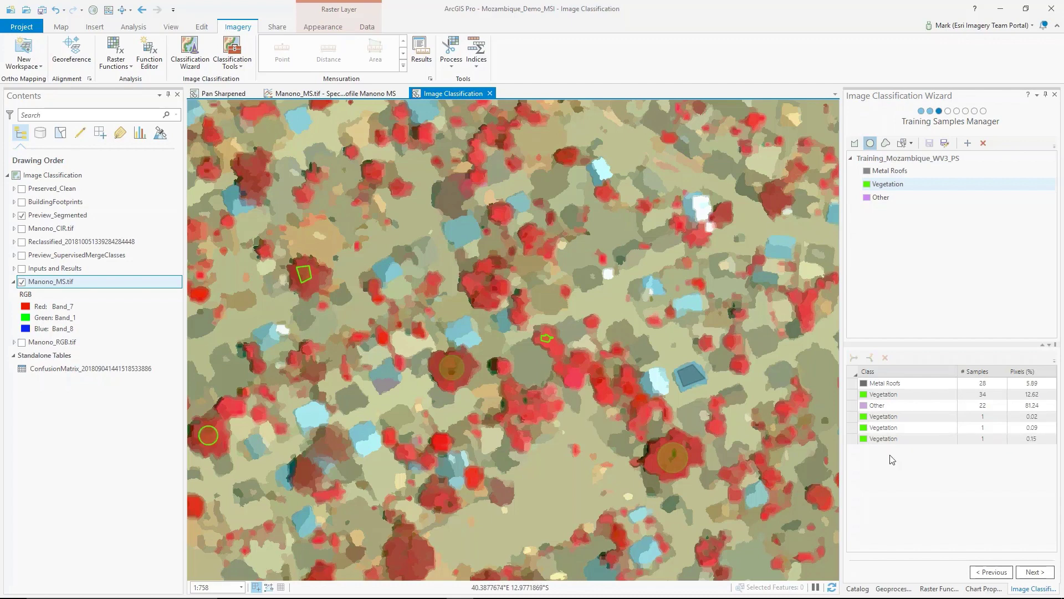
# - Collapse the new samples into the Vegetation class, giving 37 Vegetation samples
pyautogui.click(885, 438)
pyautogui.keyDown('ctrl'); pyautogui.click(869, 416); pyautogui.keyUp('ctrl')
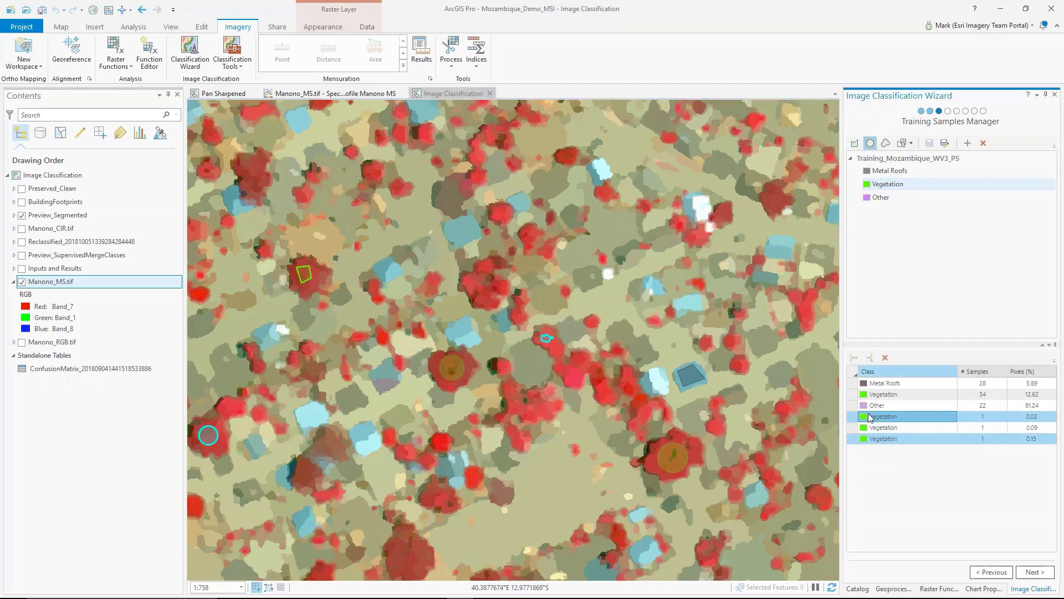
pyautogui.keyDown('ctrl'); pyautogui.click(883, 394); pyautogui.keyUp('ctrl')
pyautogui.click(854, 357)
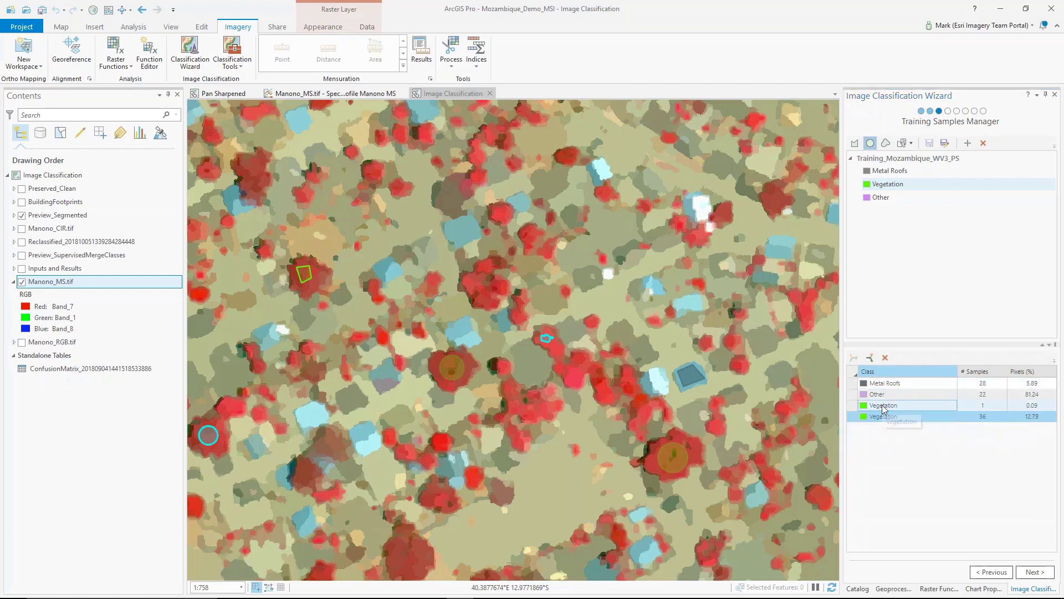
pyautogui.keyDown('ctrl'); pyautogui.click(883, 405); pyautogui.keyUp('ctrl')
pyautogui.click(854, 357)
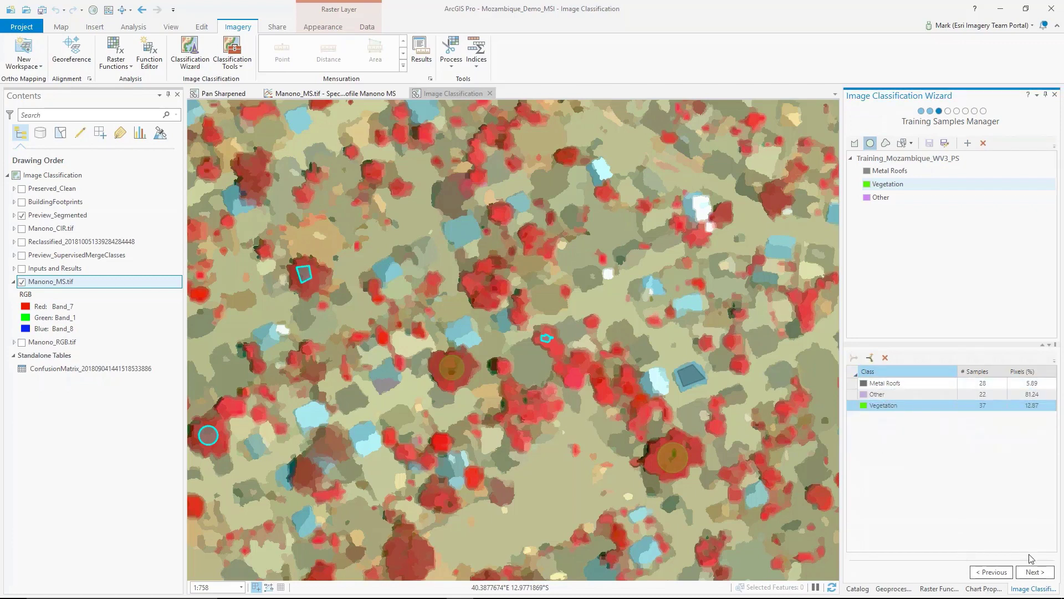
# - Move to Train, keep Support Vector Machine as the classifier, and hide Manono_MS.tif
pyautogui.click(1033, 572)
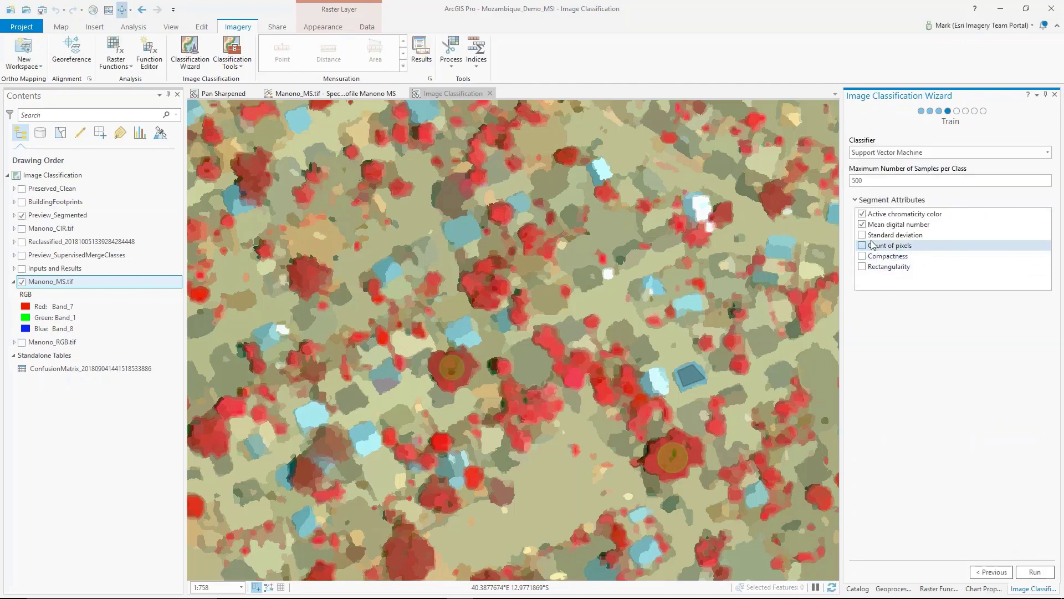
pyautogui.click(1048, 152)
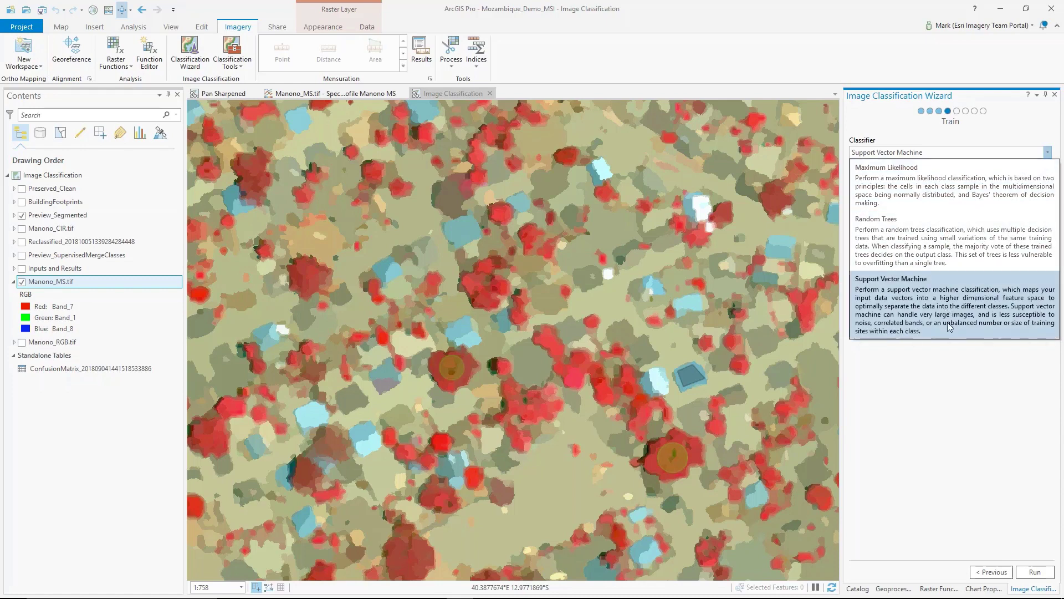
pyautogui.click(960, 365)
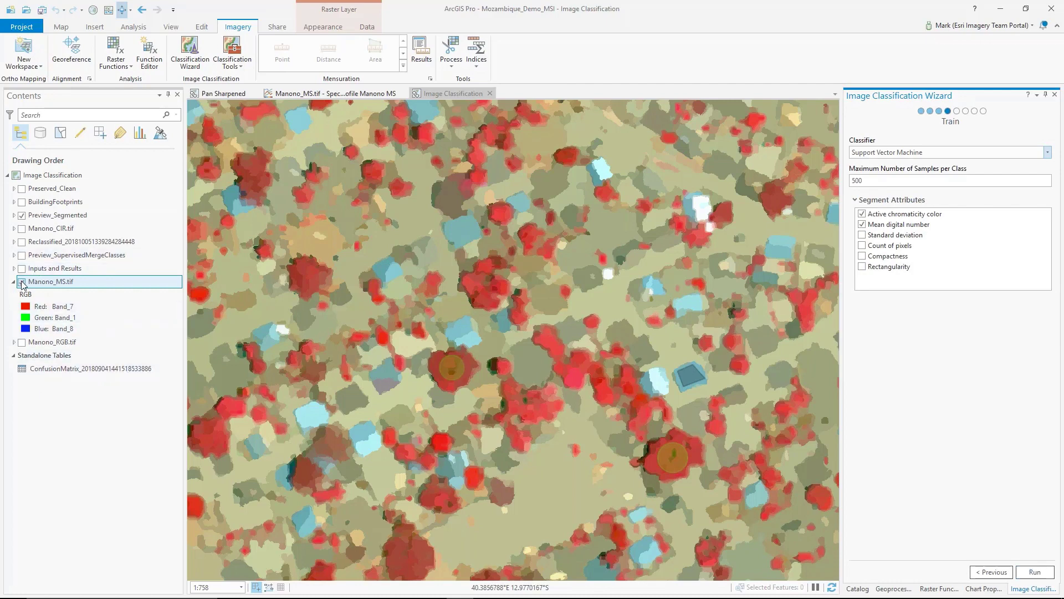
pyautogui.click(23, 282)
# - Show Inputs and Results, Manono_4C_Classified.tif over Manono_RGB.tif, and browse the classified village
pyautogui.click(14, 269)
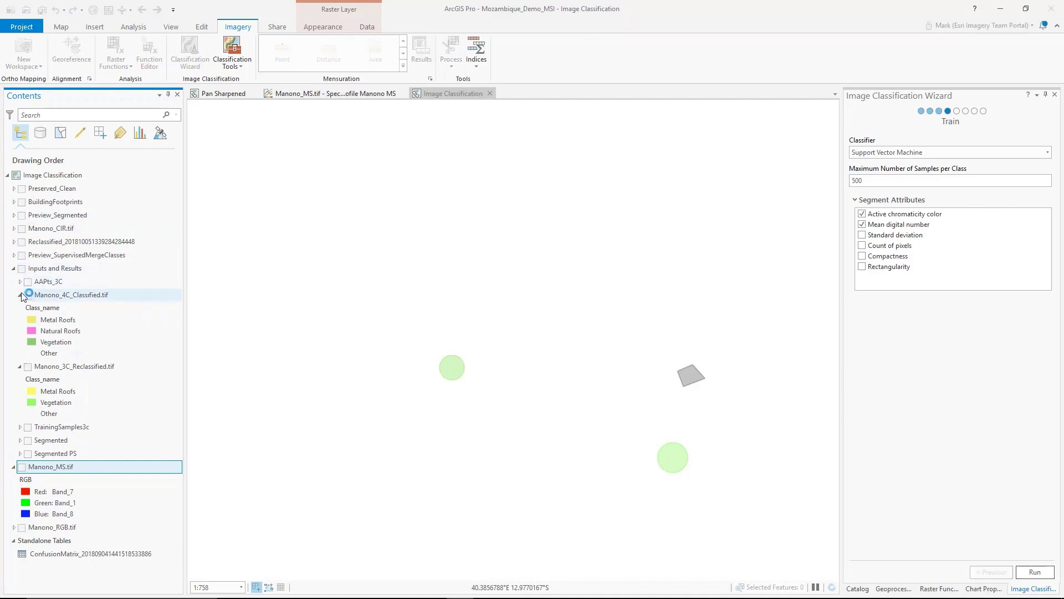
pyautogui.click(21, 269)
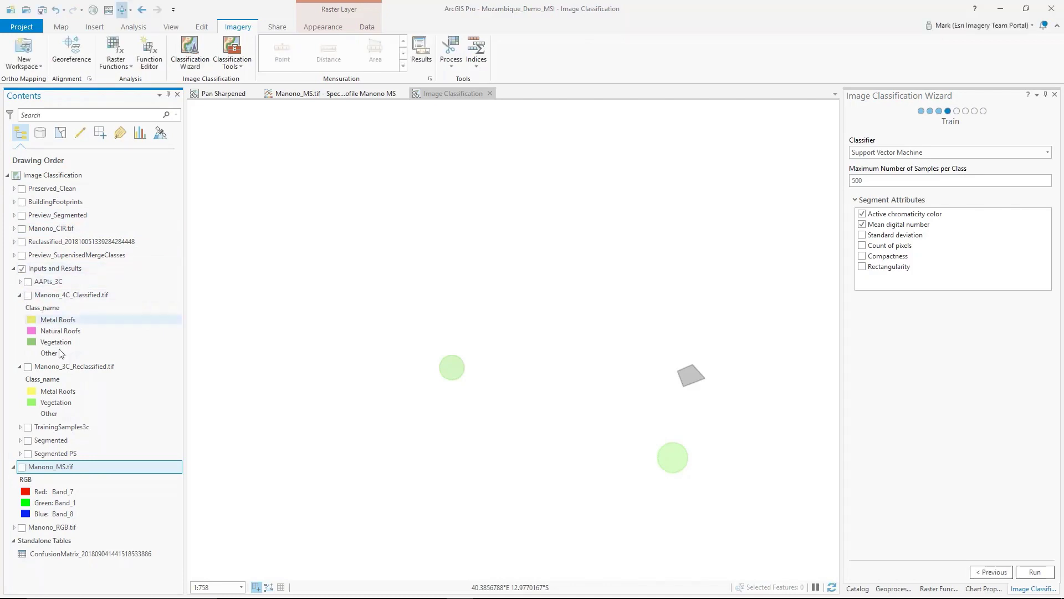
pyautogui.click(27, 295)
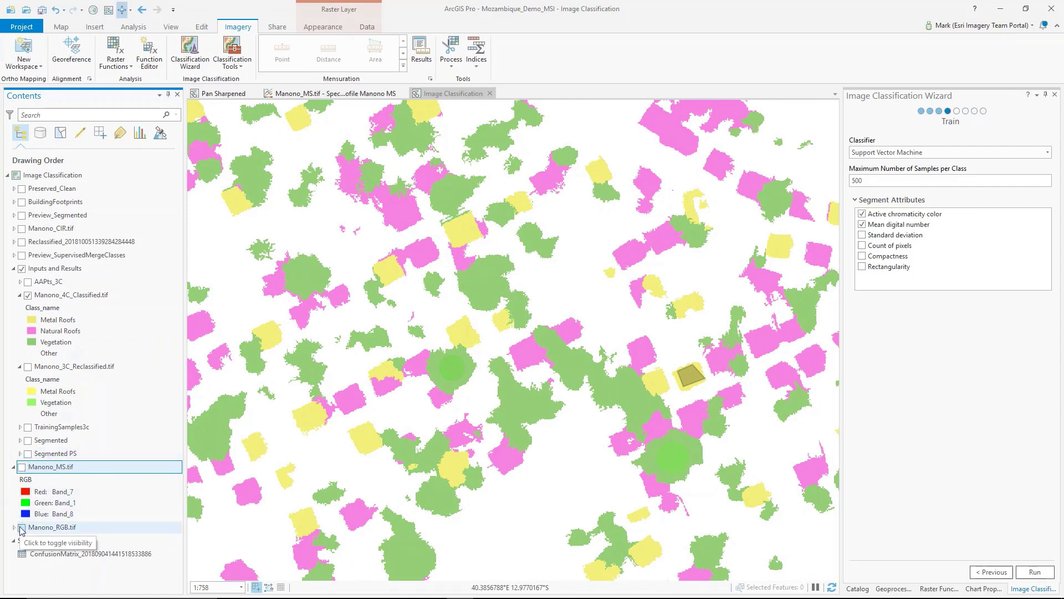
pyautogui.click(21, 528)
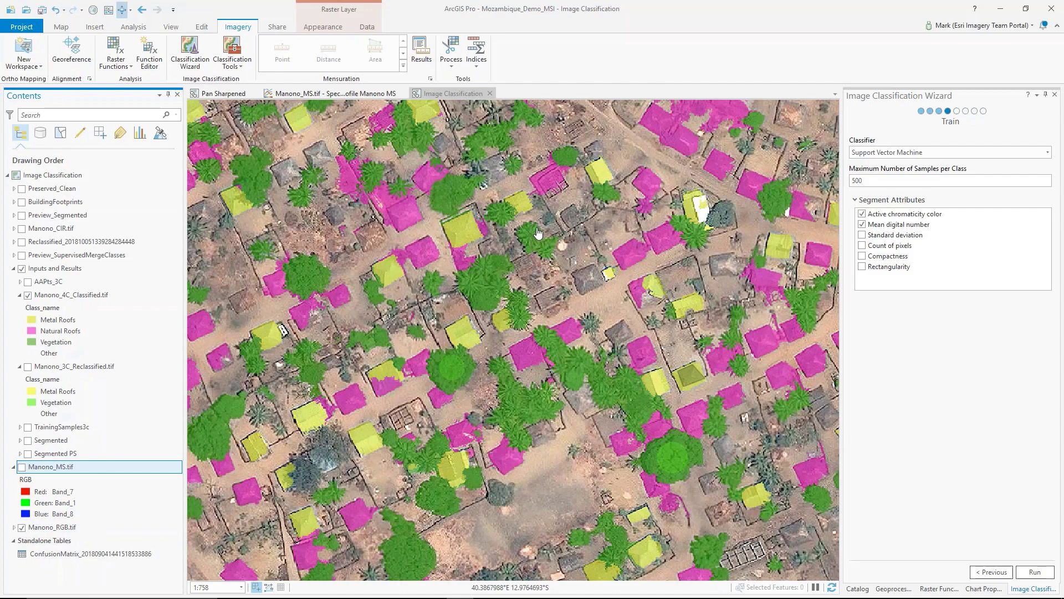
pyautogui.scroll(3, 538, 232)
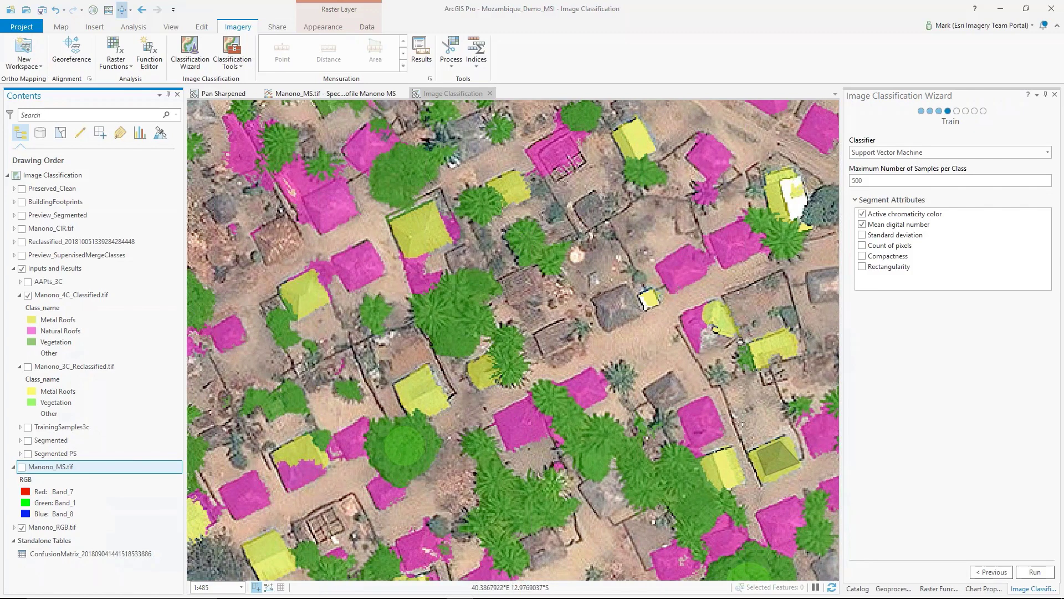
pyautogui.moveTo(511, 417); pyautogui.dragTo(495, 329)
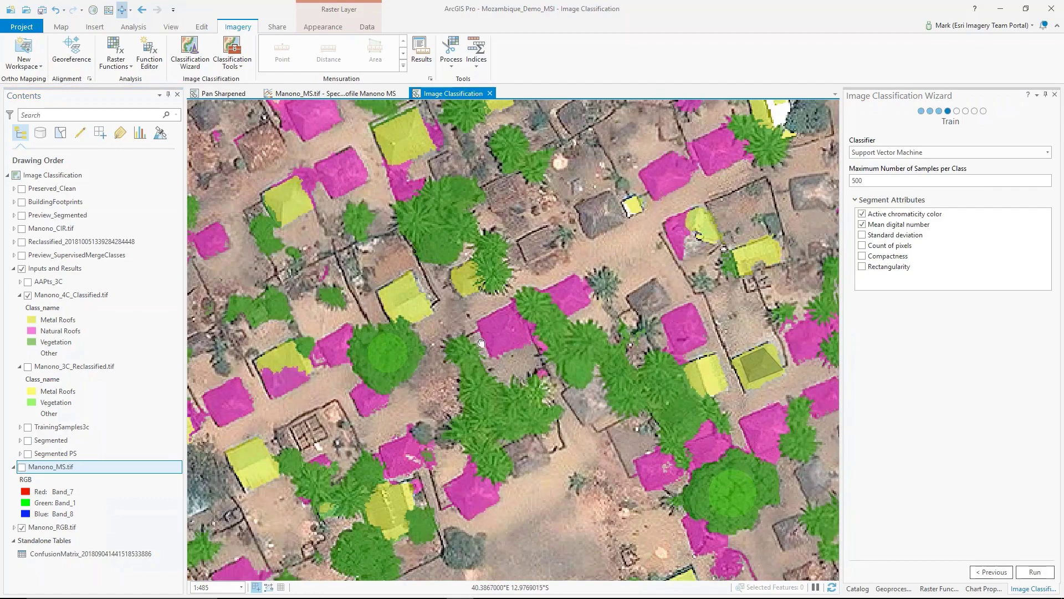
pyautogui.press('Left')
pyautogui.press('Down')
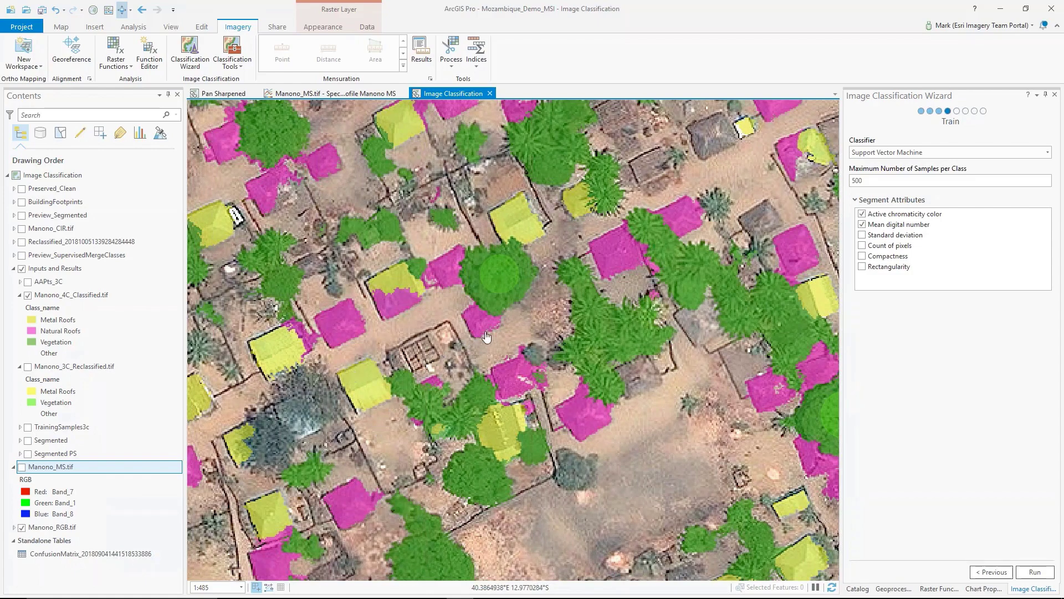
pyautogui.scroll(-3, 486, 336)
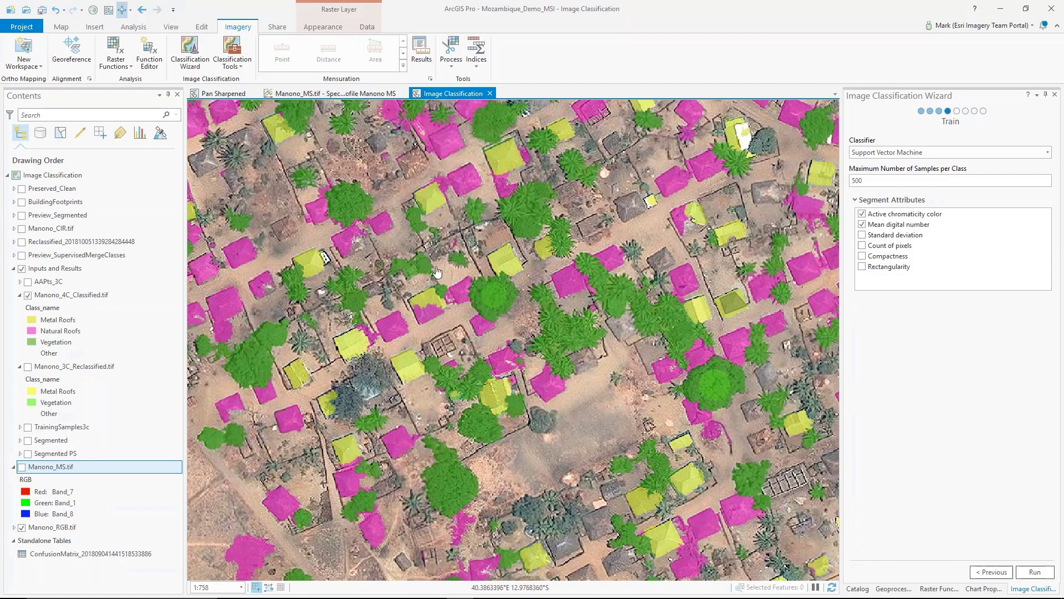
pyautogui.click(340, 94)
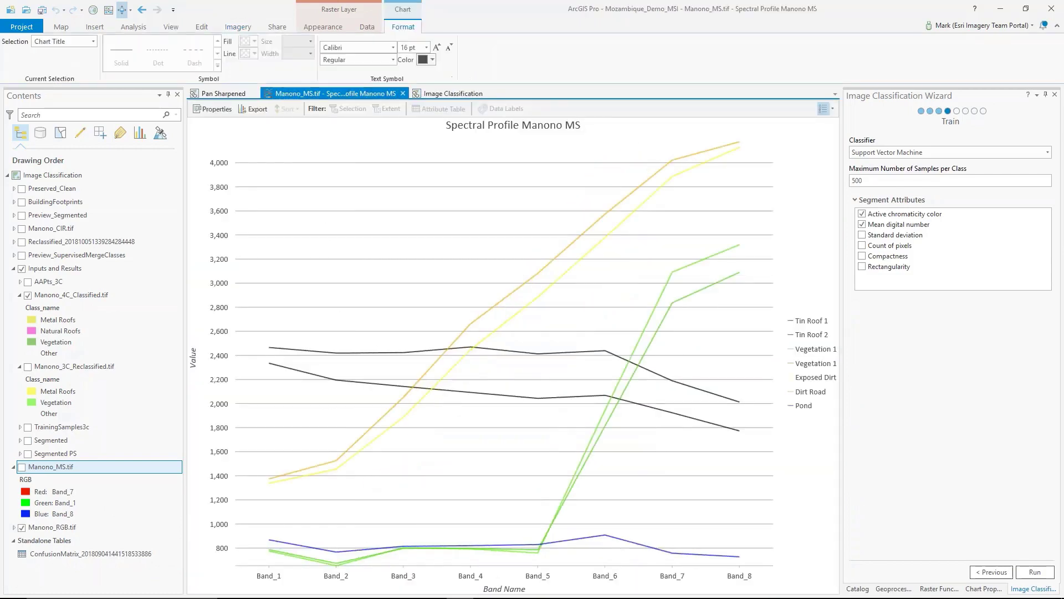